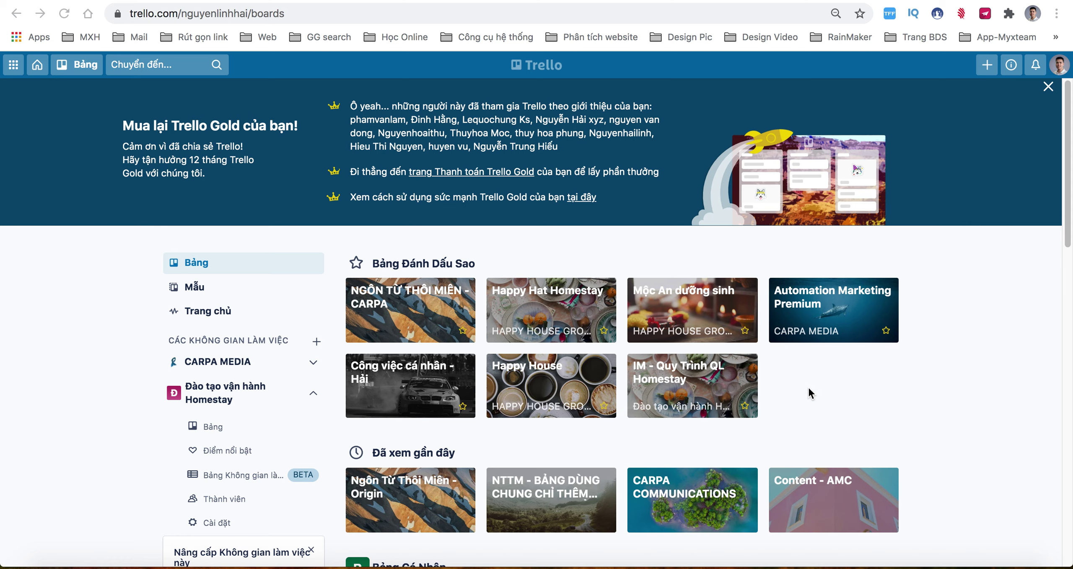
Open the "IM - Quy Trình QL Homestay" board and show its additional board options.
left_click(708, 389)
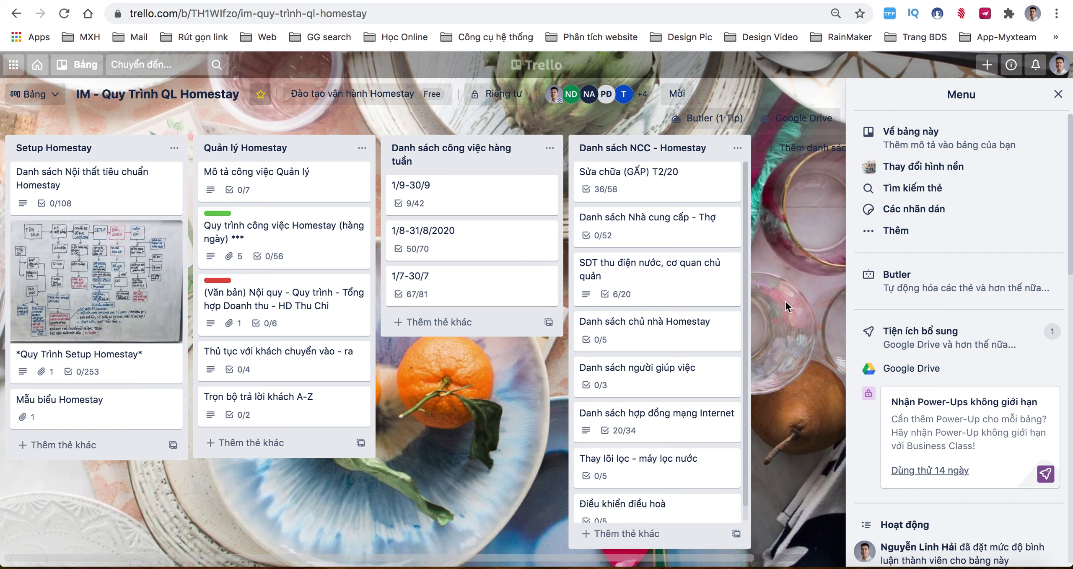
left_click(1059, 94)
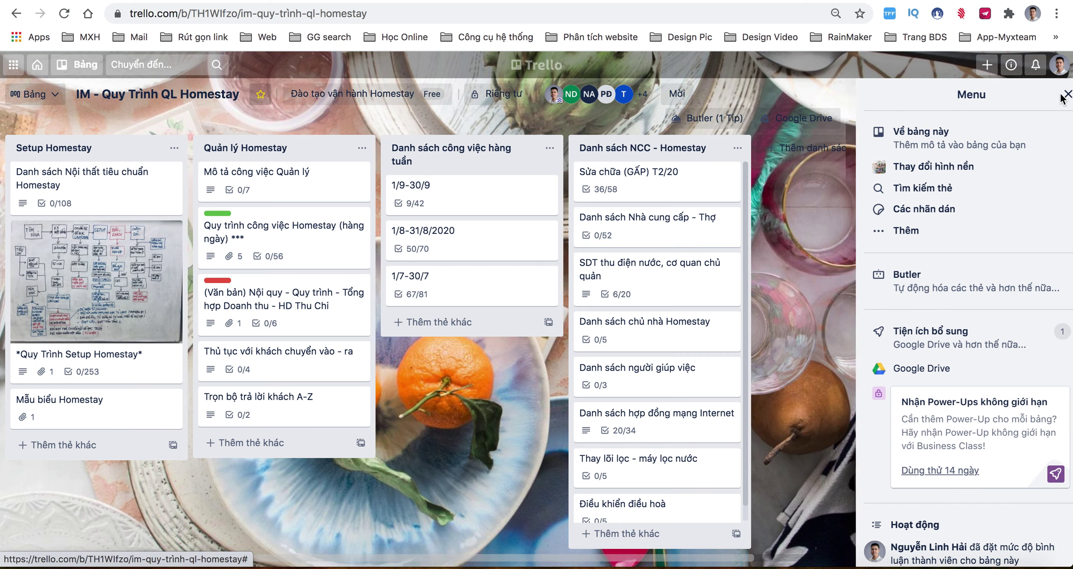
left_click(1040, 98)
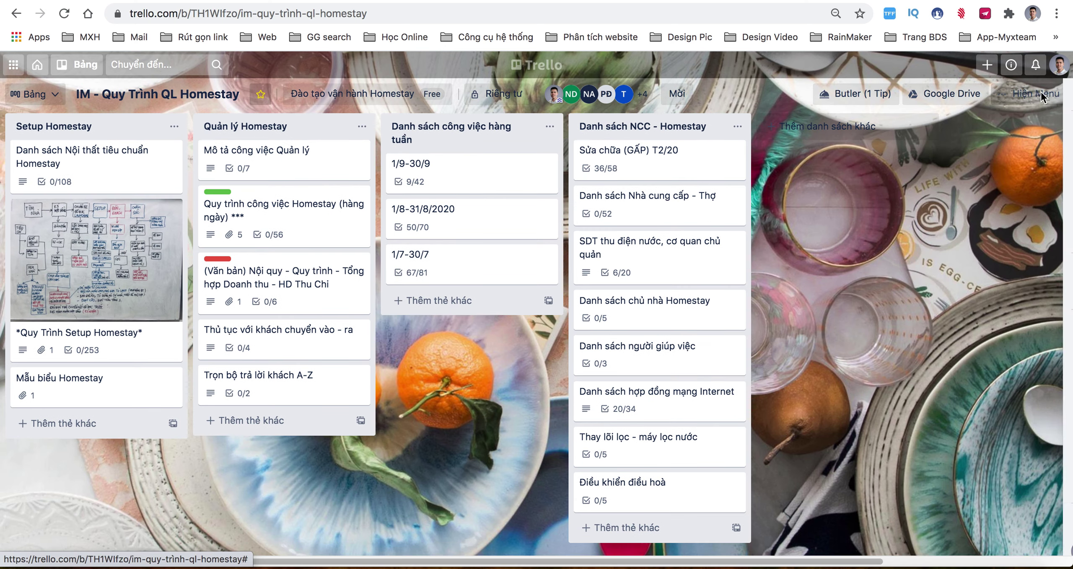
left_click(900, 231)
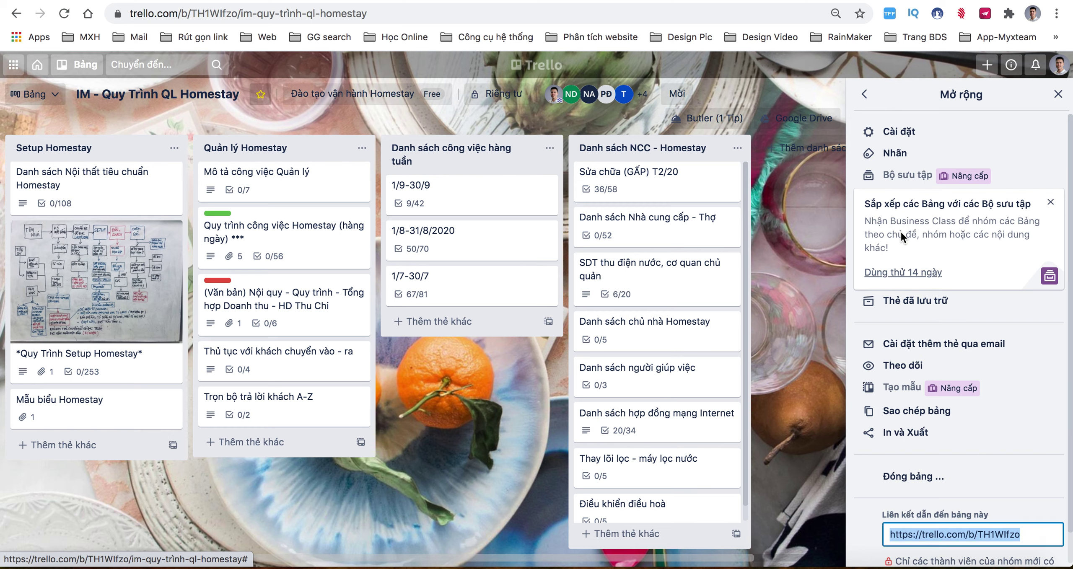
Copy the board as "Quy trình QL Homestay/CHDV" in the Đào tạo vận hành Homestay workspace, private, keeping its cards and template cards.
left_click(941, 413)
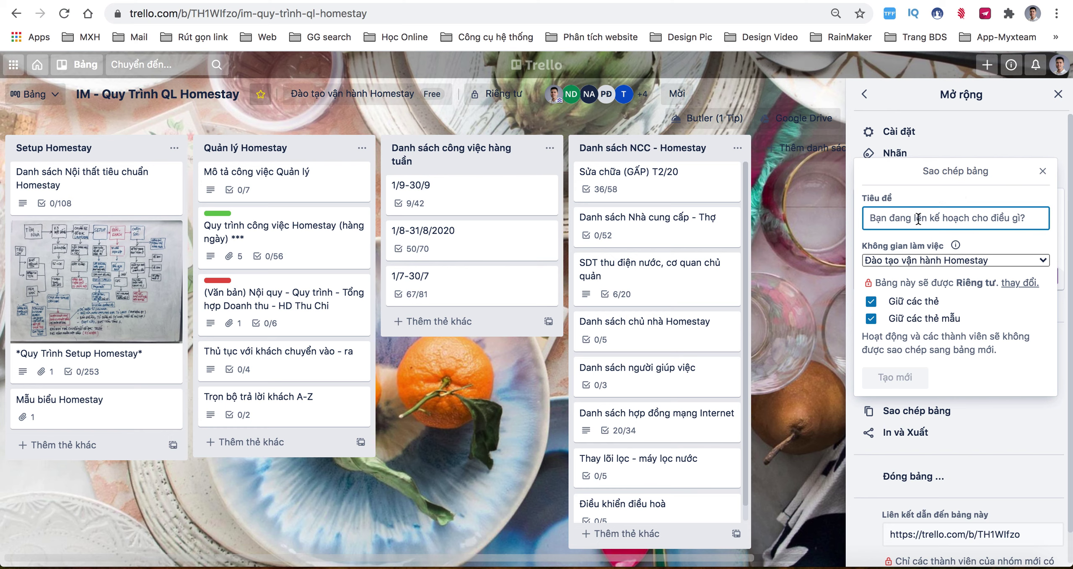
type("Quy t")
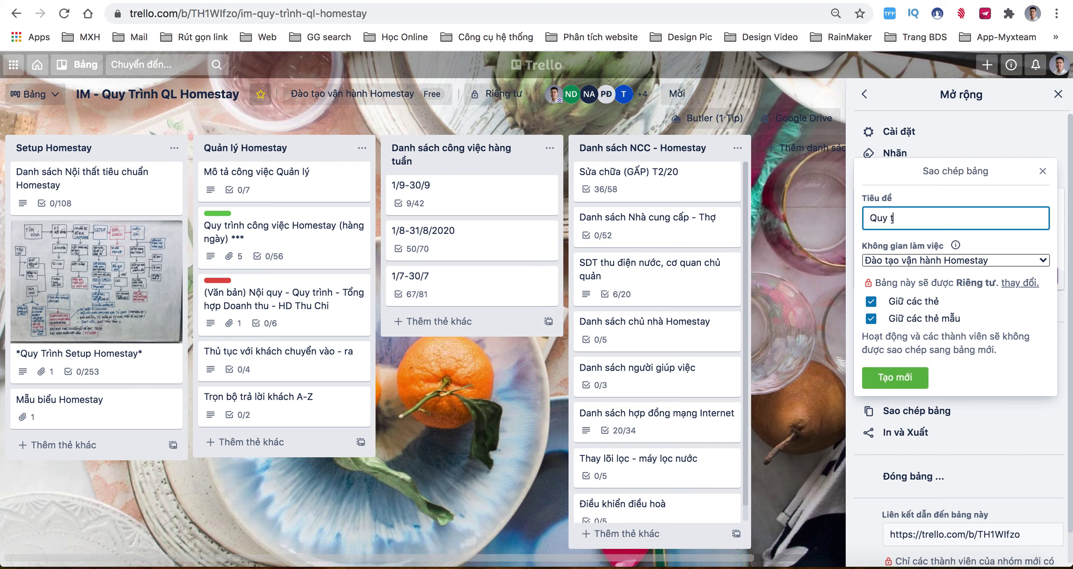
type("rình QL Homestay/CHDV")
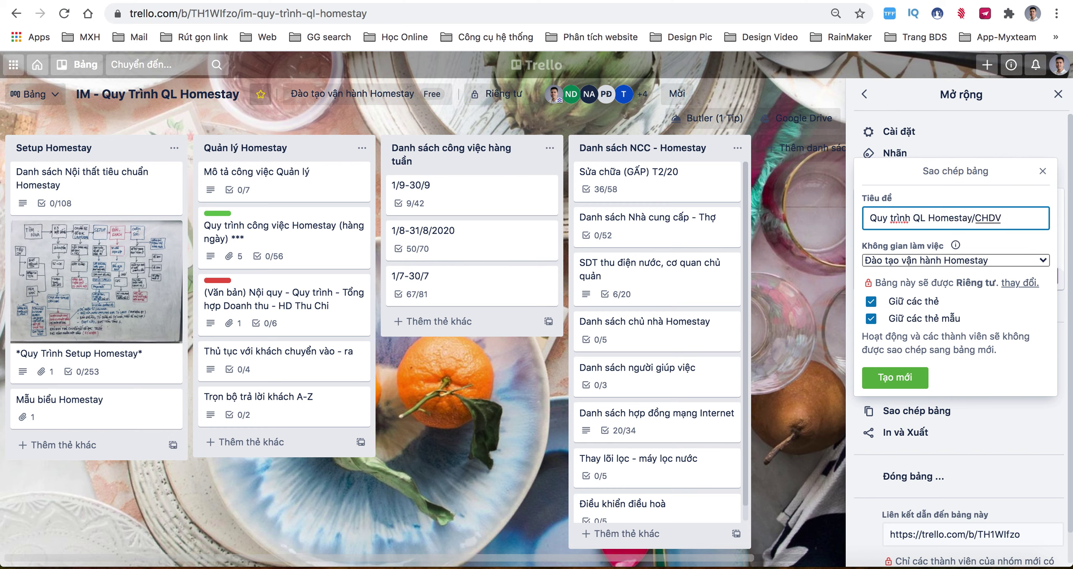
left_click(999, 260)
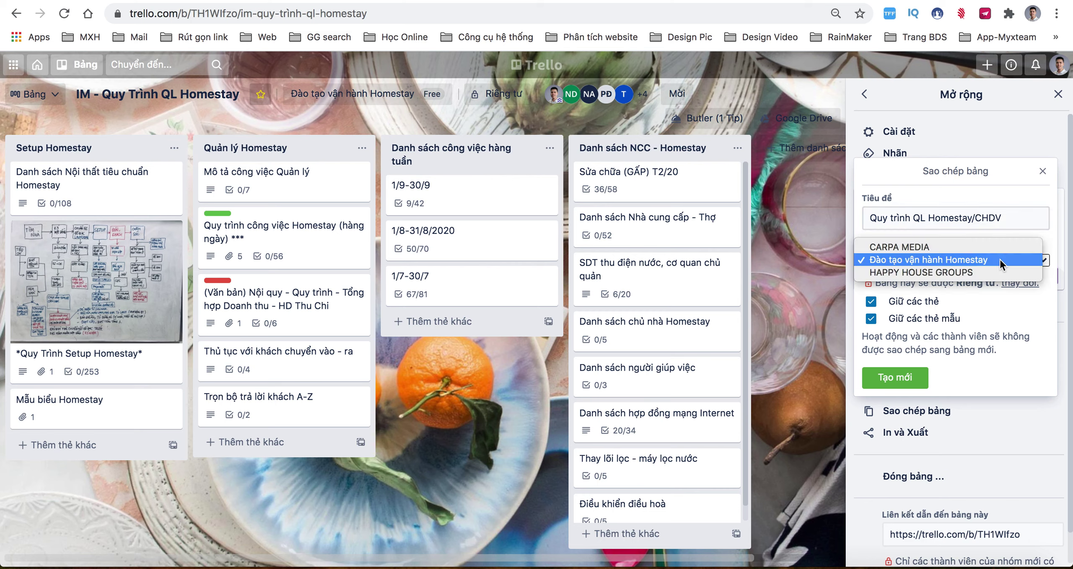
left_click(941, 260)
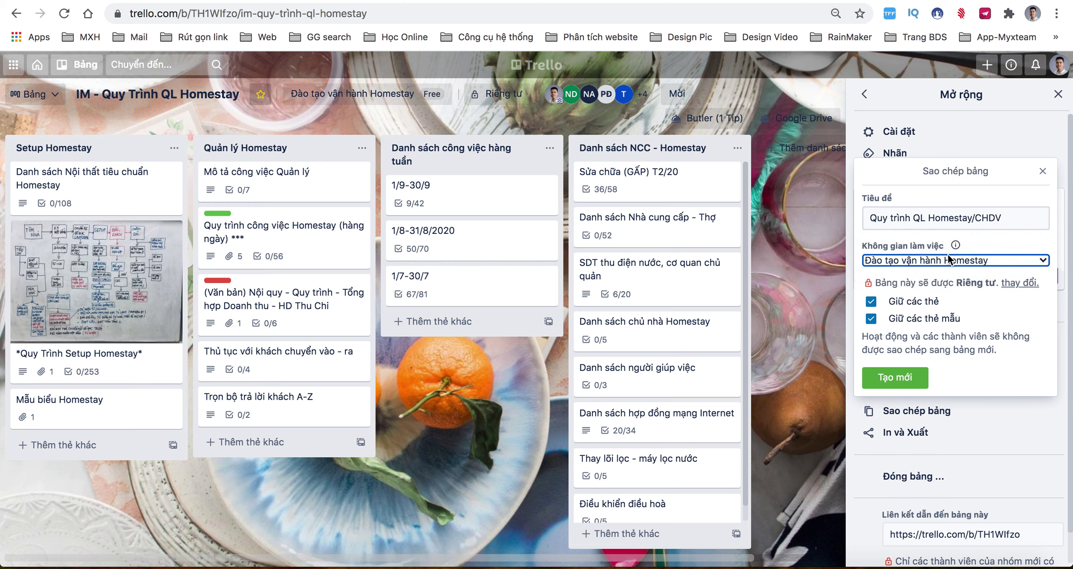
left_click(1017, 285)
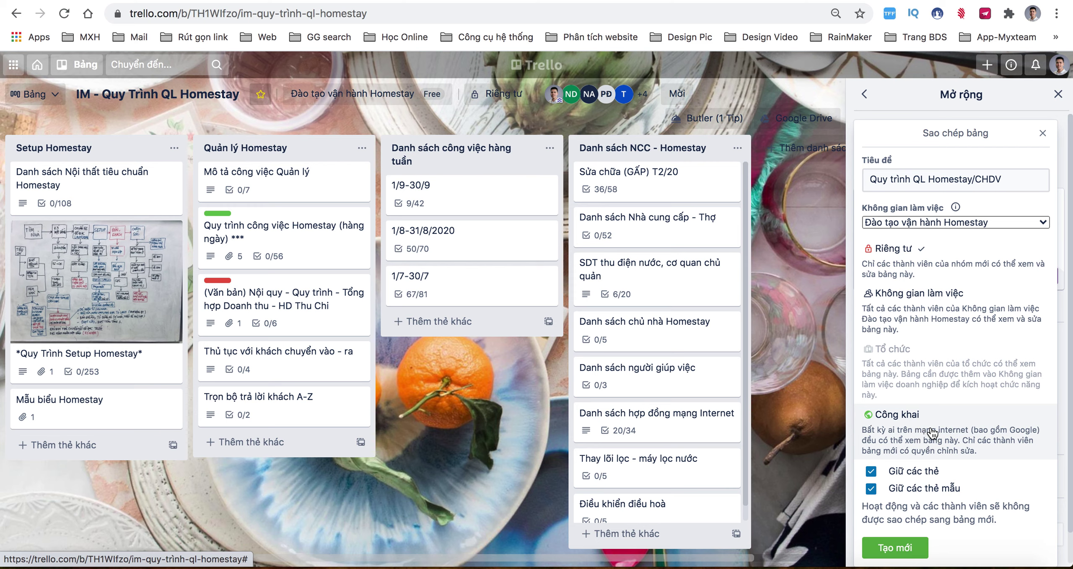
left_click(904, 252)
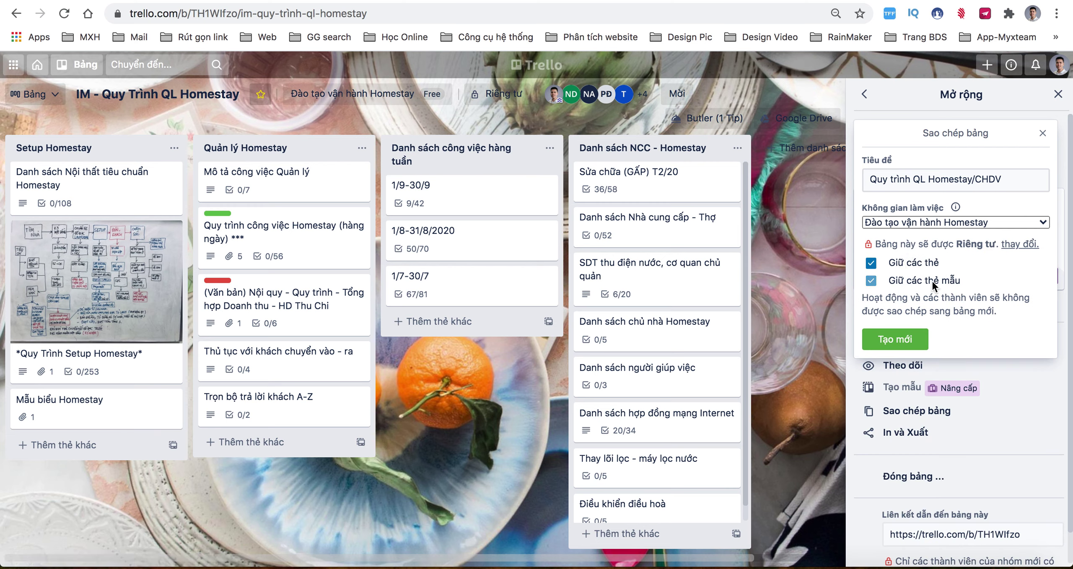
left_click(900, 341)
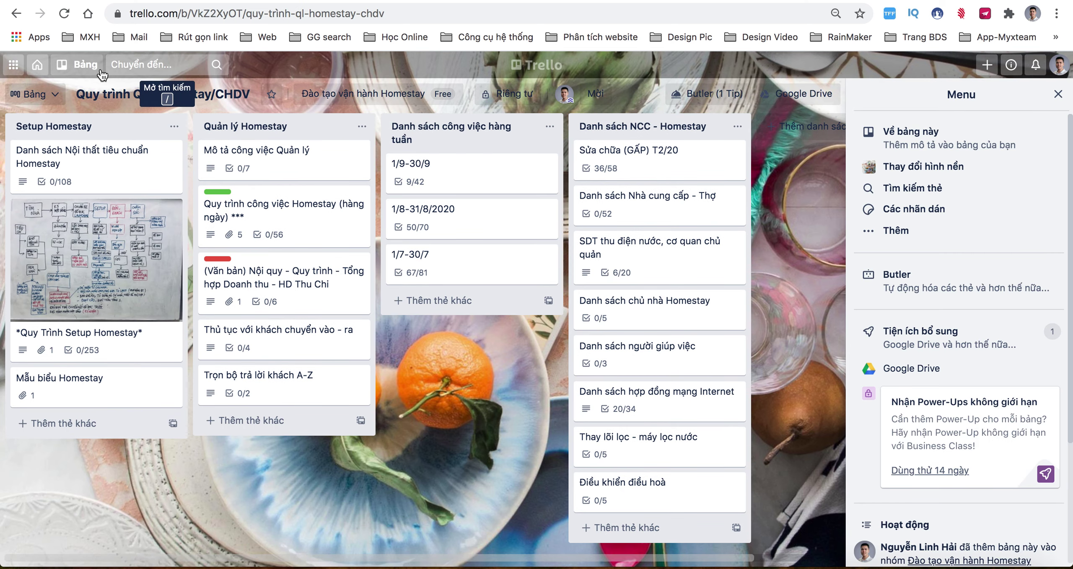
Return to the boards overview, open the recently viewed "Quy trình QL Homestay/CHDV" board and hide its side menu.
left_click(36, 67)
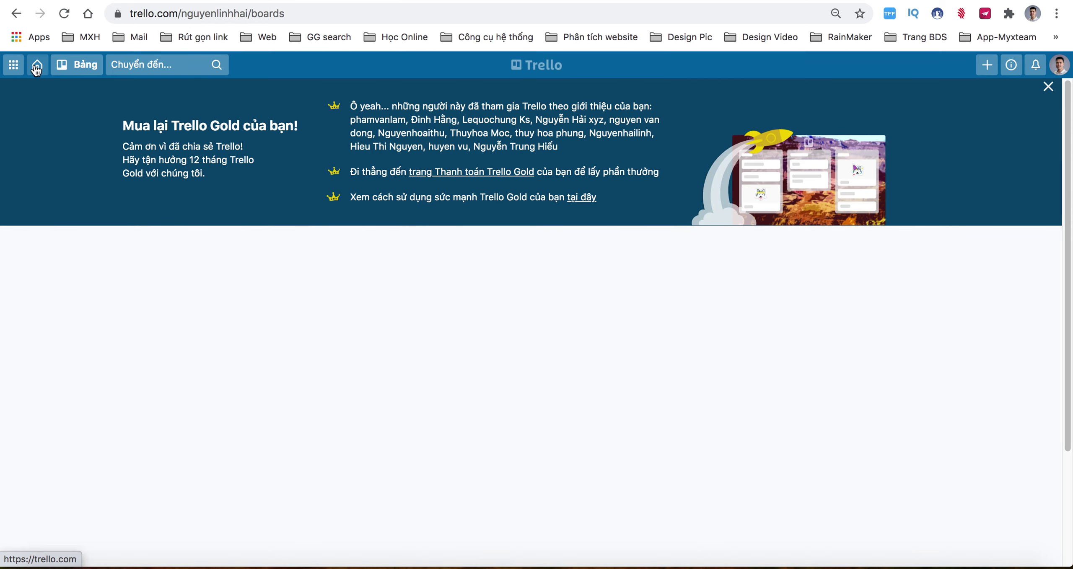
scroll(568, 374, "down", 3)
scroll(568, 374, "down", 2)
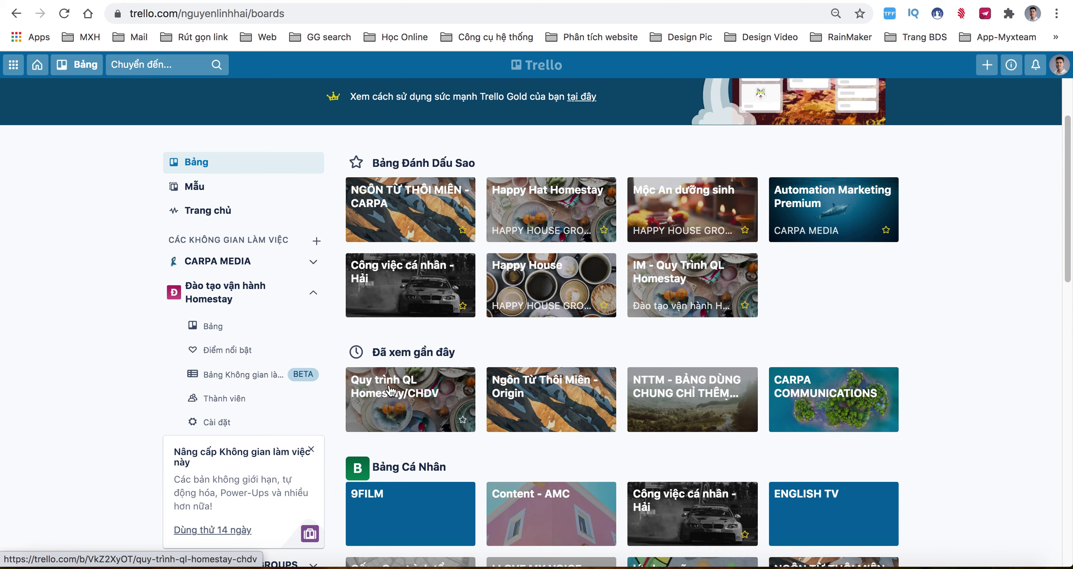
left_click(420, 409)
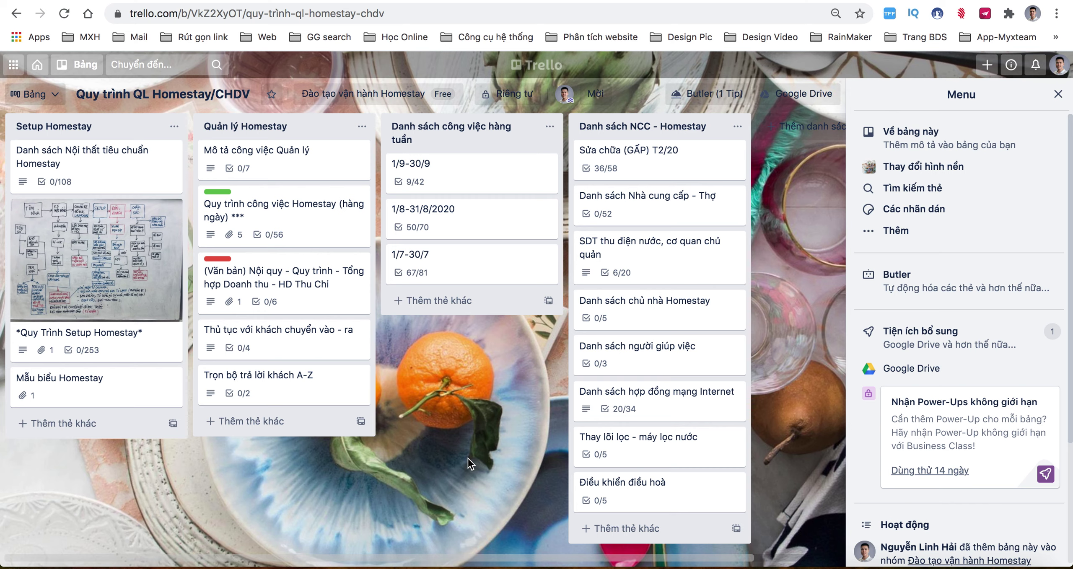
left_click(1058, 97)
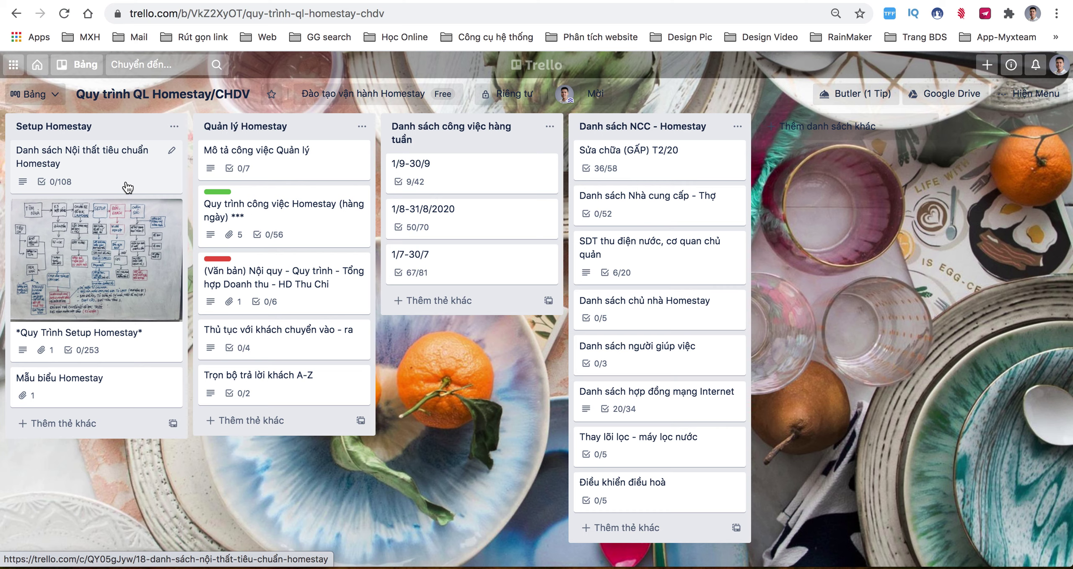
Open the "Danh sách Nội thất tiêu chuẩn Homestay" card and review its checklists down to "#3. Thiết bị phòng bếp".
left_click(102, 157)
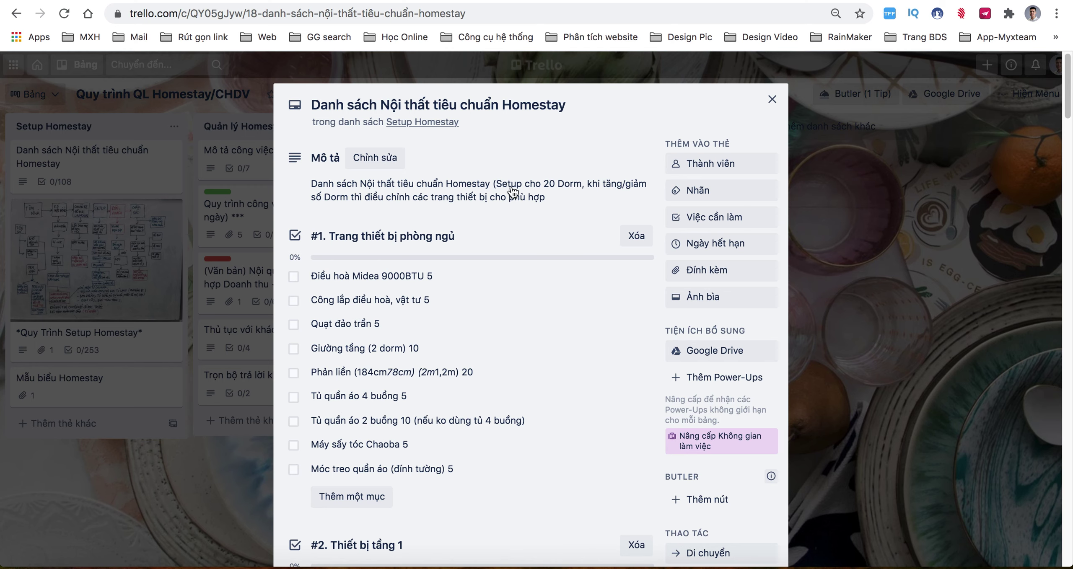
scroll(461, 335, "down", 1)
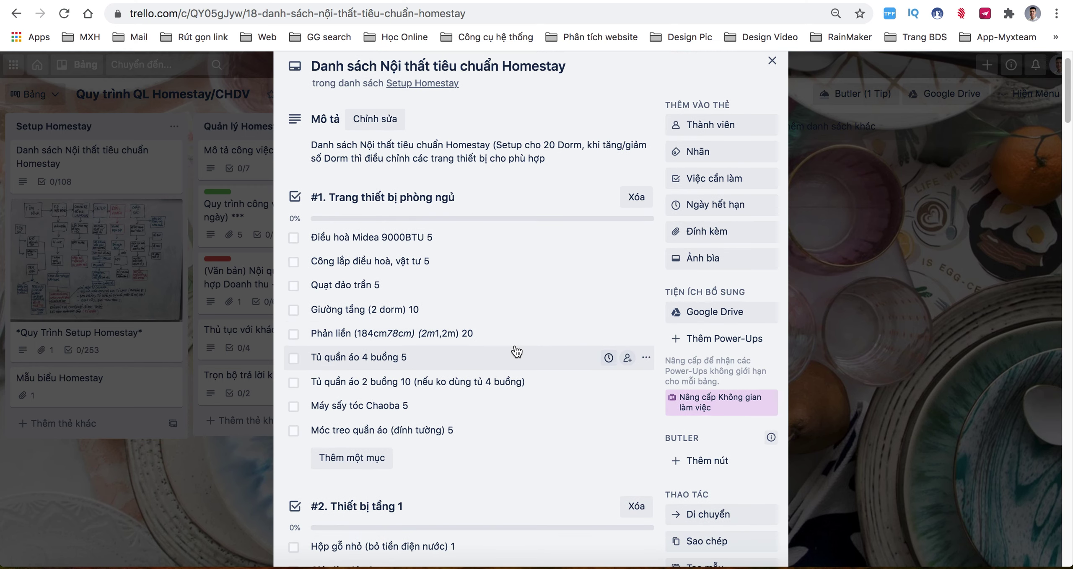
scroll(501, 409, "down", 5)
scroll(501, 415, "down", 1)
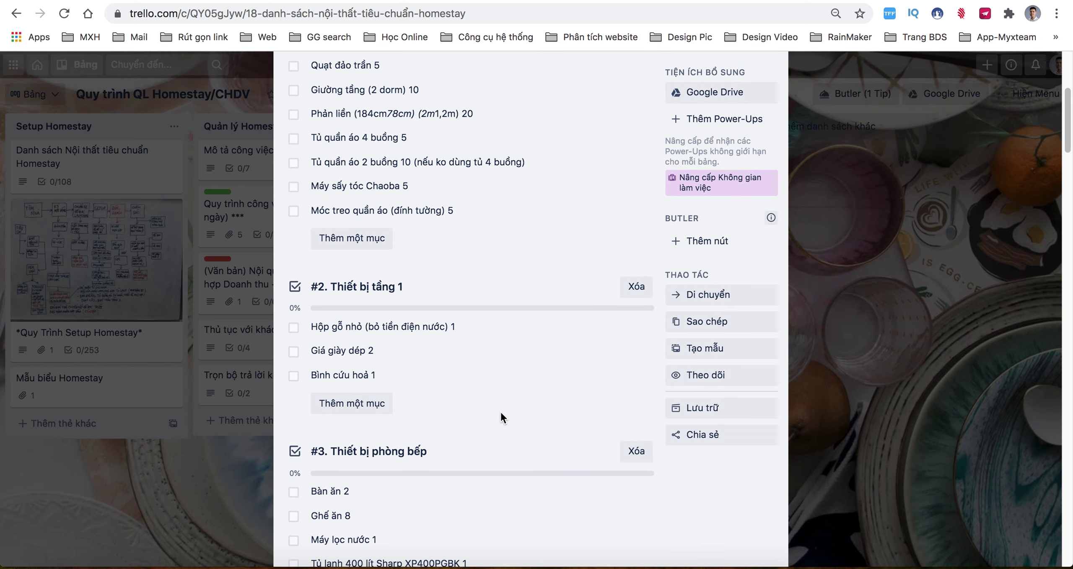
scroll(501, 415, "down", 3)
scroll(501, 415, "down", 1)
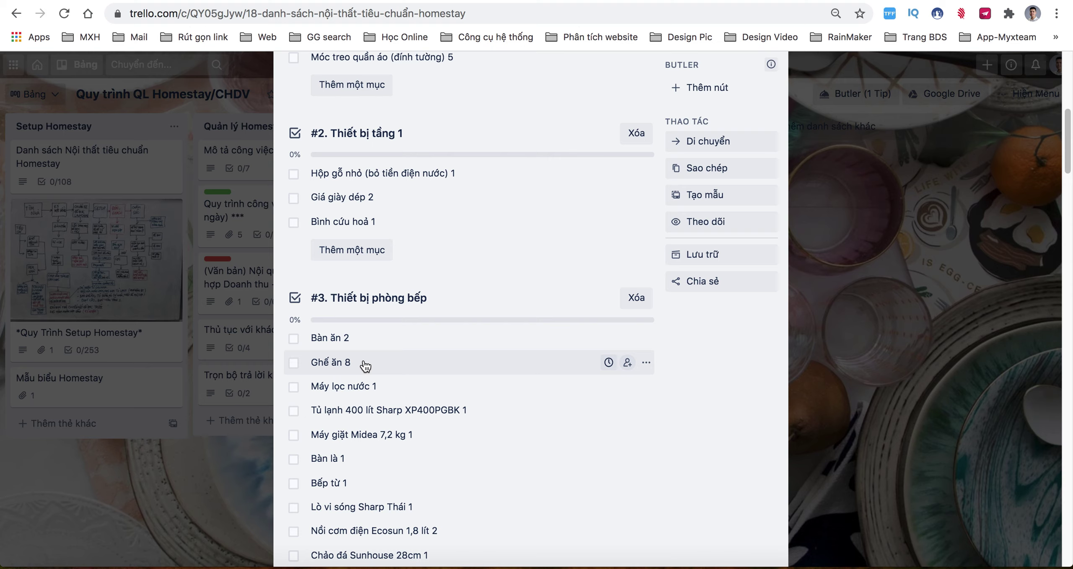
Mark "Bàn ăn 2" and "Ghế ăn 8" complete in the kitchen equipment checklist, and clear both marks again.
left_click(294, 339)
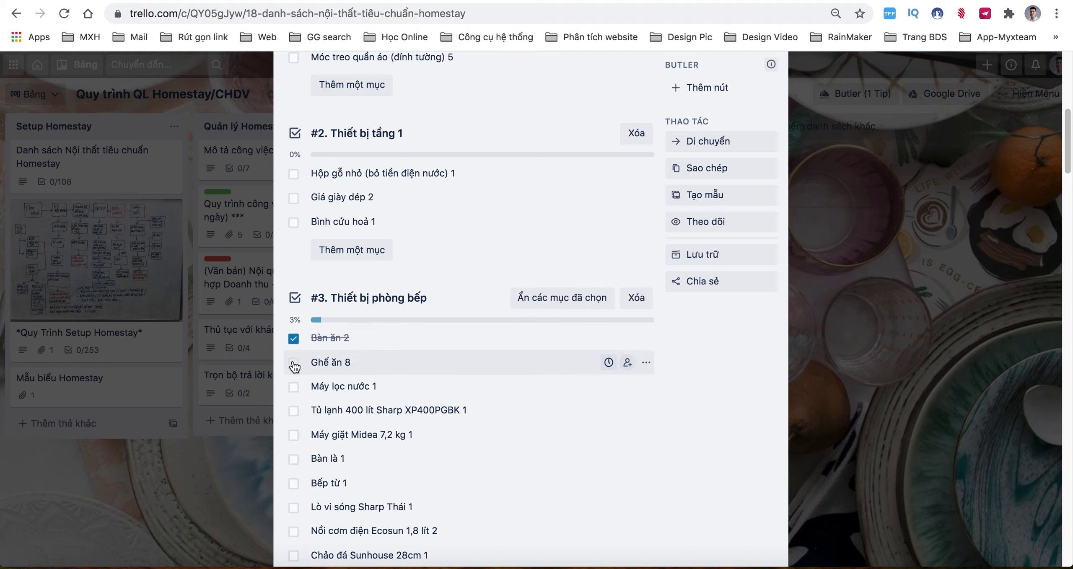
left_click(294, 363)
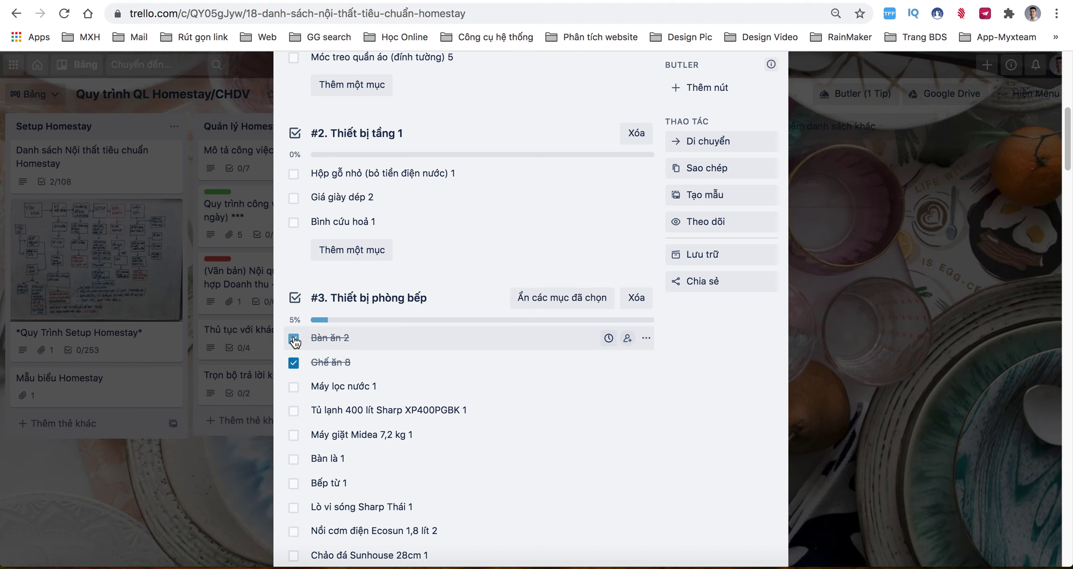
left_click(293, 364)
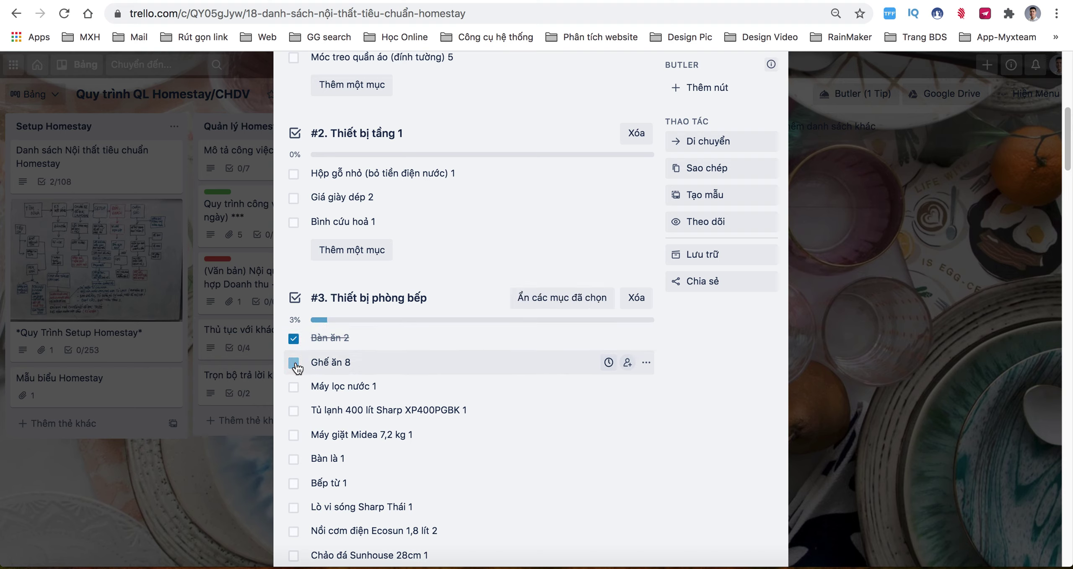
left_click(294, 339)
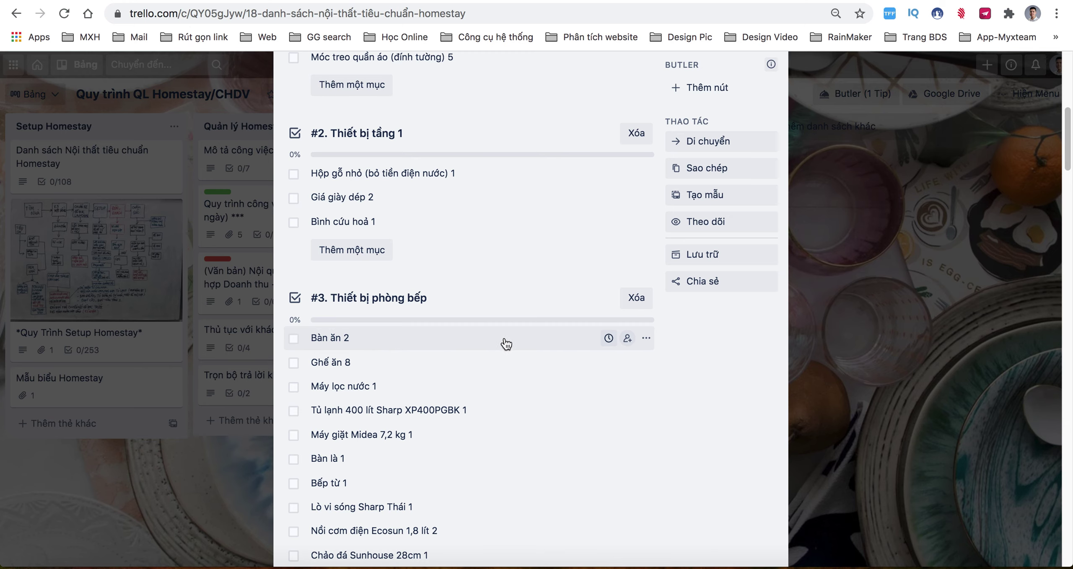
Examine the card's remaining checklists through "#10. Nước tẩy, dụng cụ vệ sinh (cho người giúp việc)" and close the card.
scroll(503, 342, "down", 15)
scroll(510, 344, "down", 15)
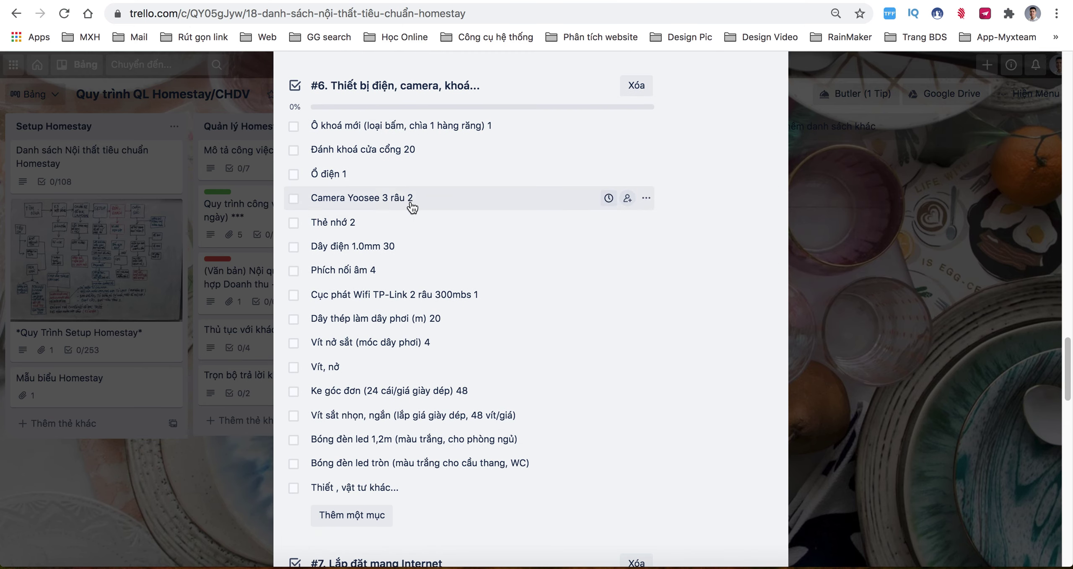
scroll(481, 227, "down", 6)
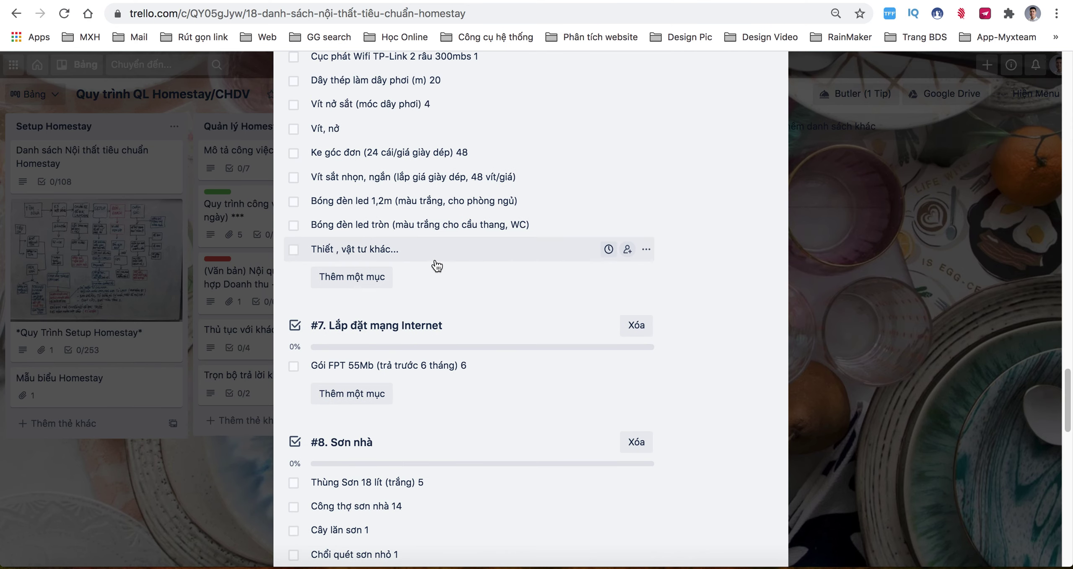
scroll(436, 265, "down", 12)
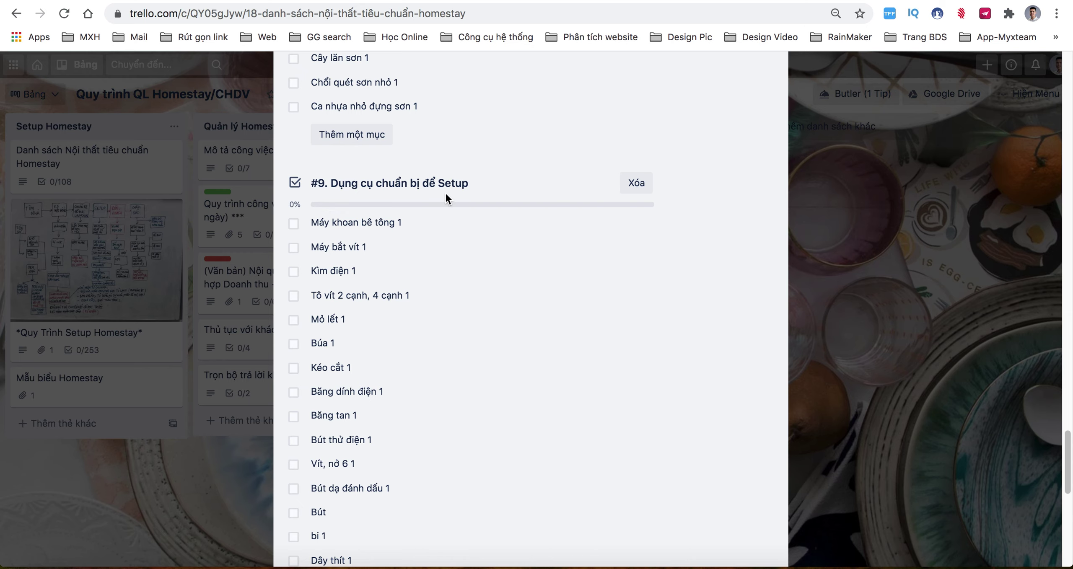
scroll(444, 206, "down", 4)
scroll(439, 212, "up", 1)
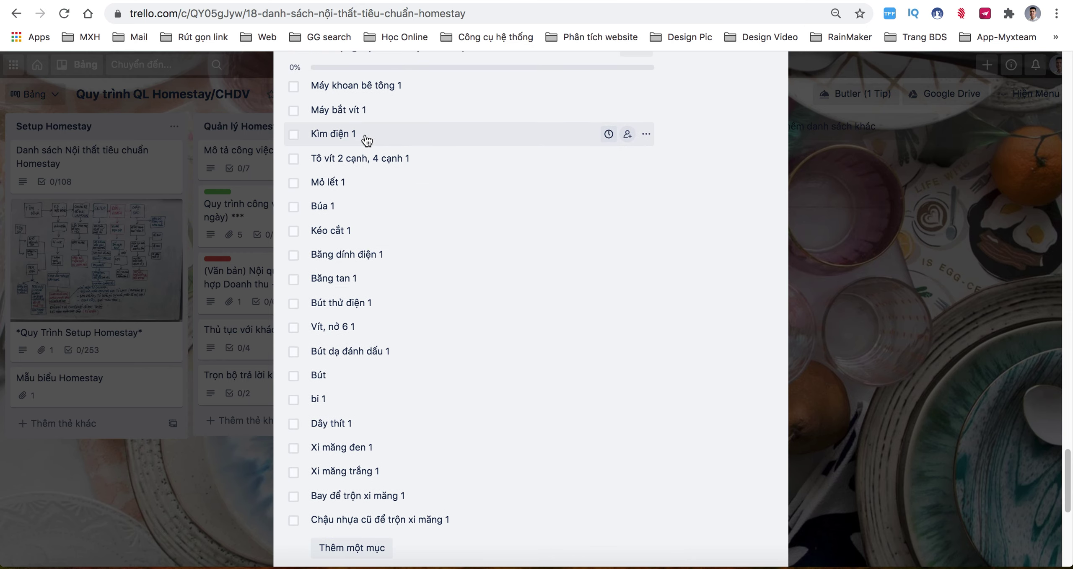
scroll(356, 222, "up", 1)
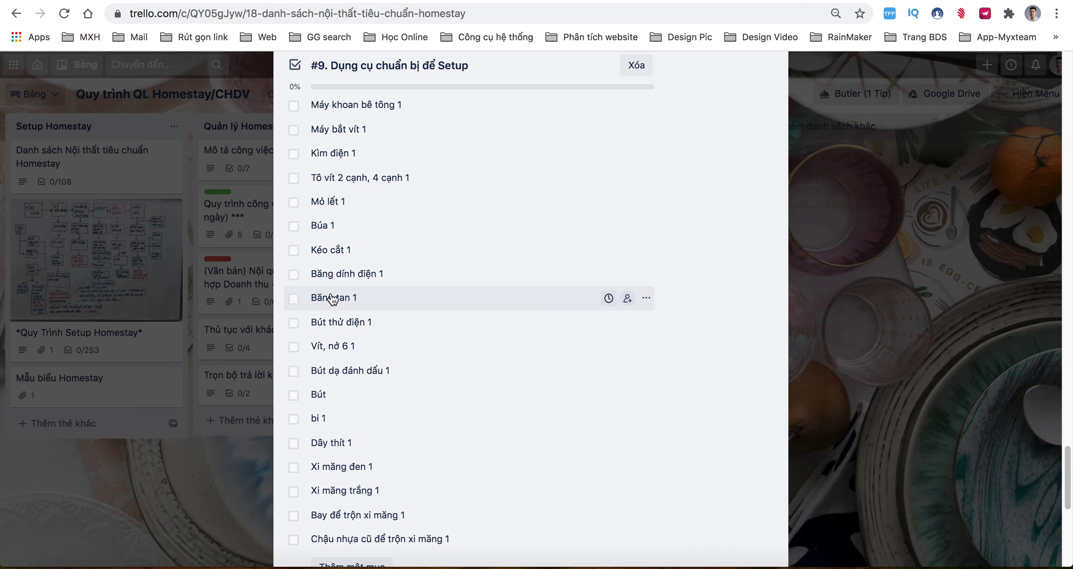
scroll(333, 299, "down", 6)
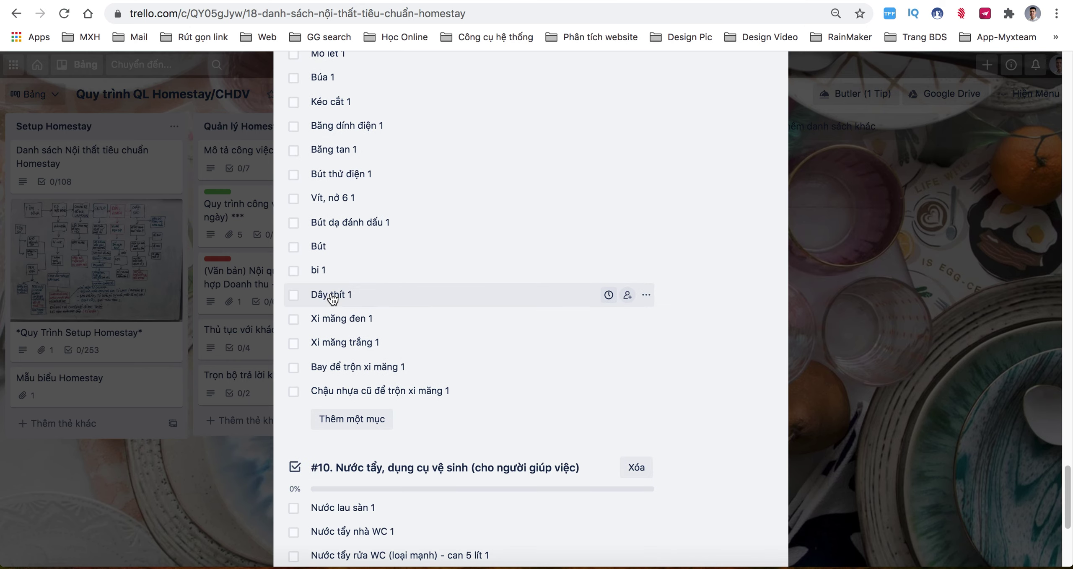
scroll(439, 303, "down", 10)
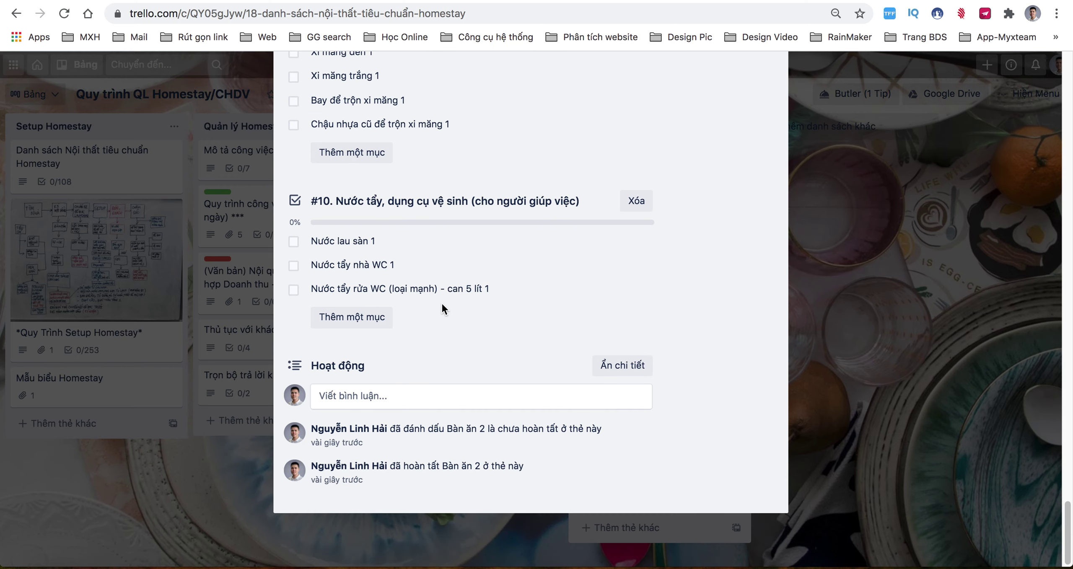
scroll(442, 306, "up", 3)
scroll(440, 277, "up", 1)
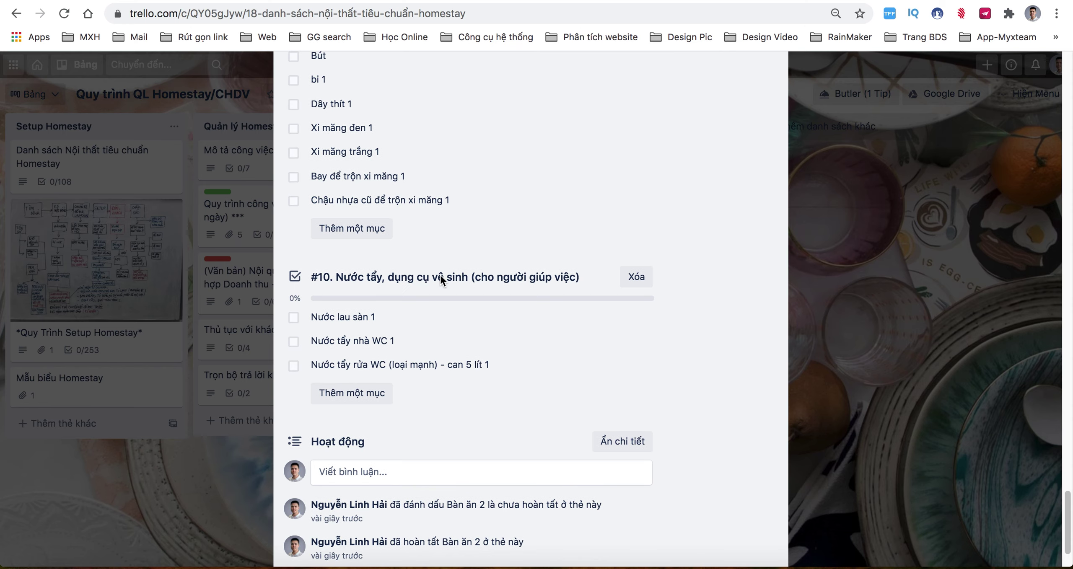
left_click(99, 494)
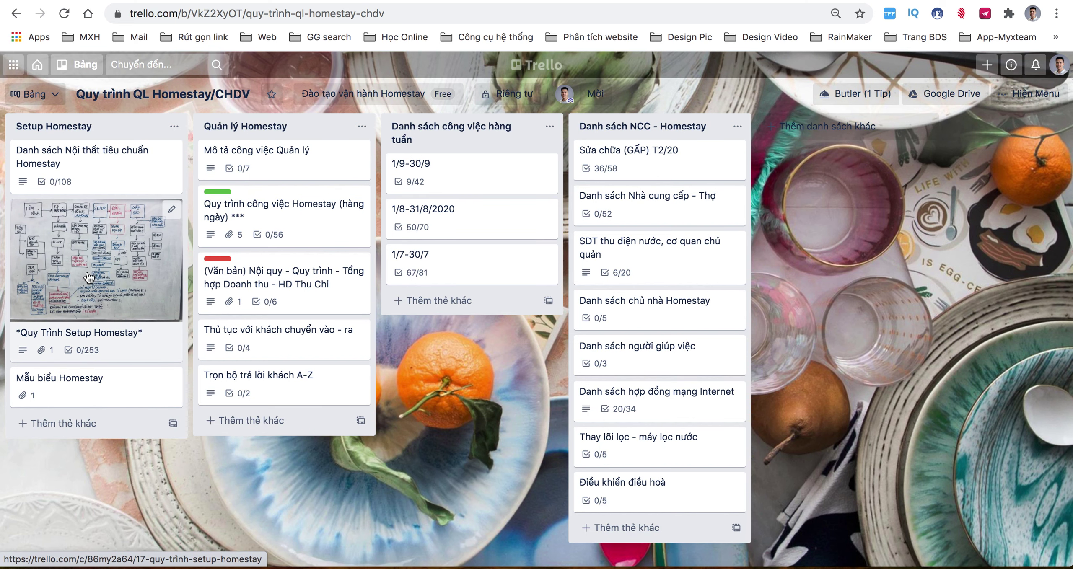
Open the "*Quy Trình Setup Homestay*" card and review its "#1. Tiêu chí chọn nhà" checklist down to "#2. Tìm Nhà".
left_click(114, 335)
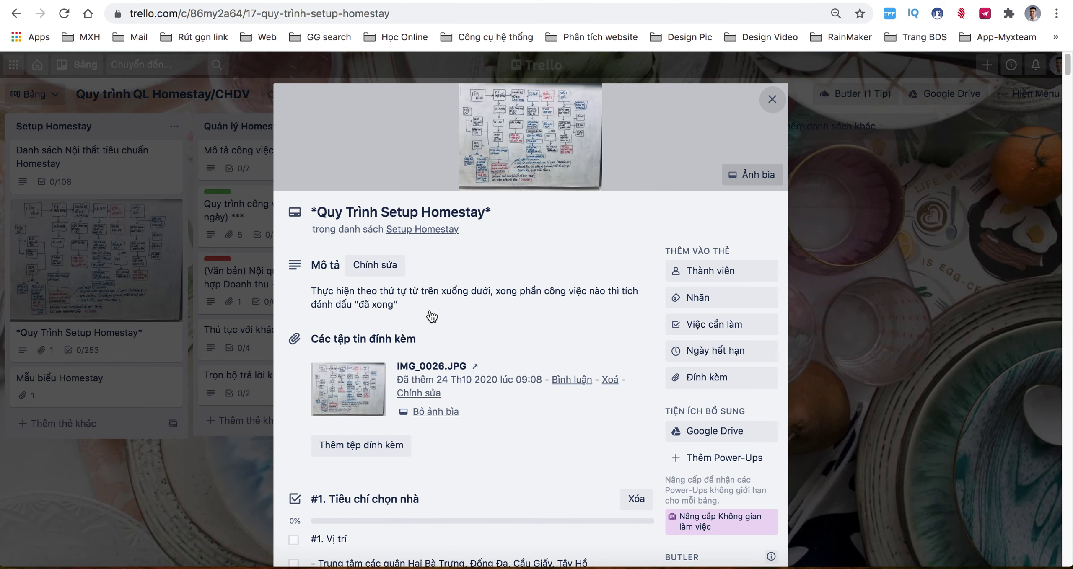
scroll(433, 310, "down", 2)
scroll(457, 284, "down", 5)
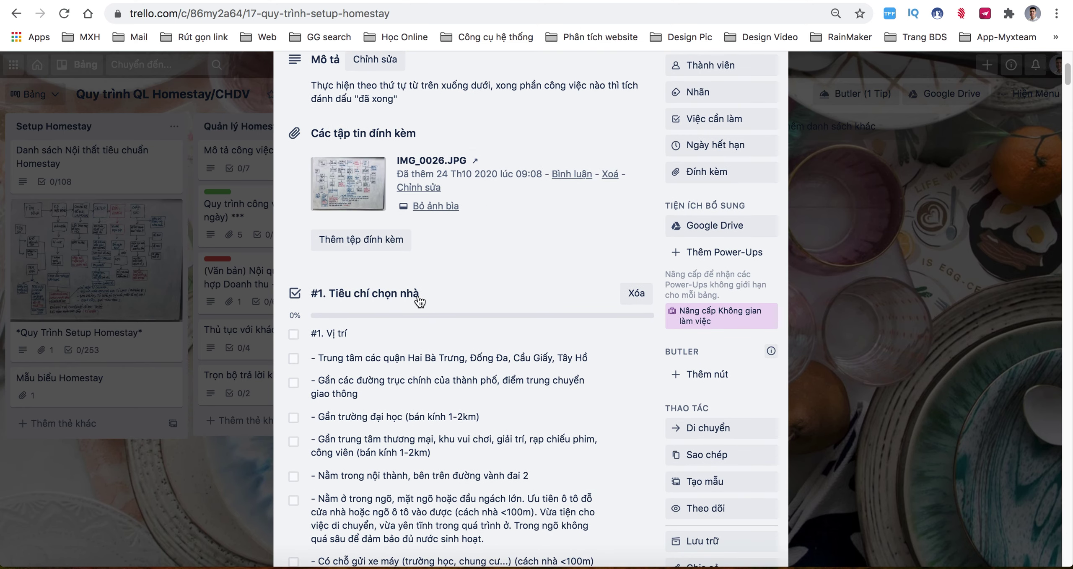
scroll(419, 300, "down", 2)
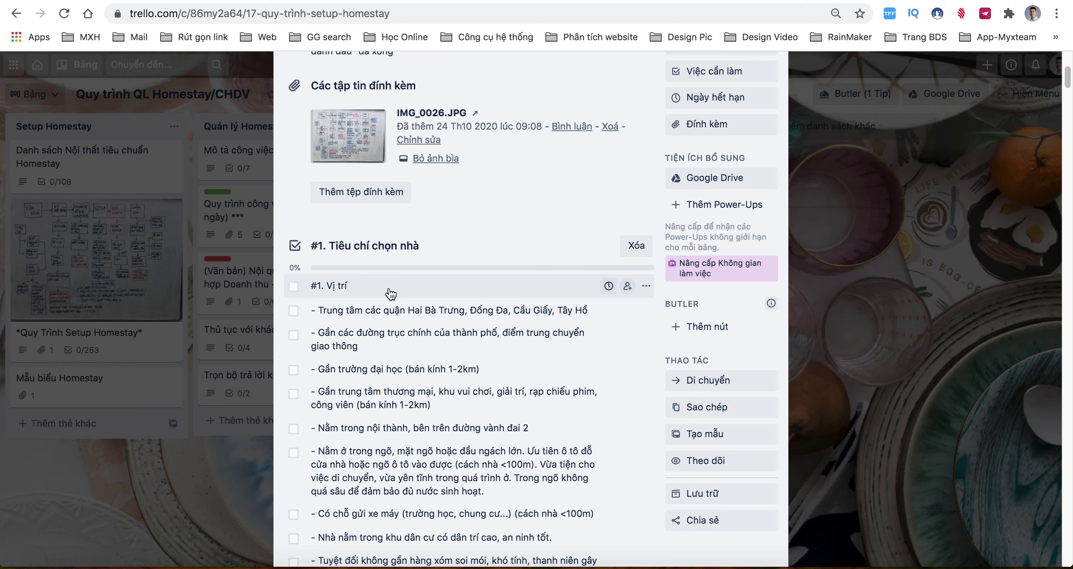
scroll(391, 293, "down", 10)
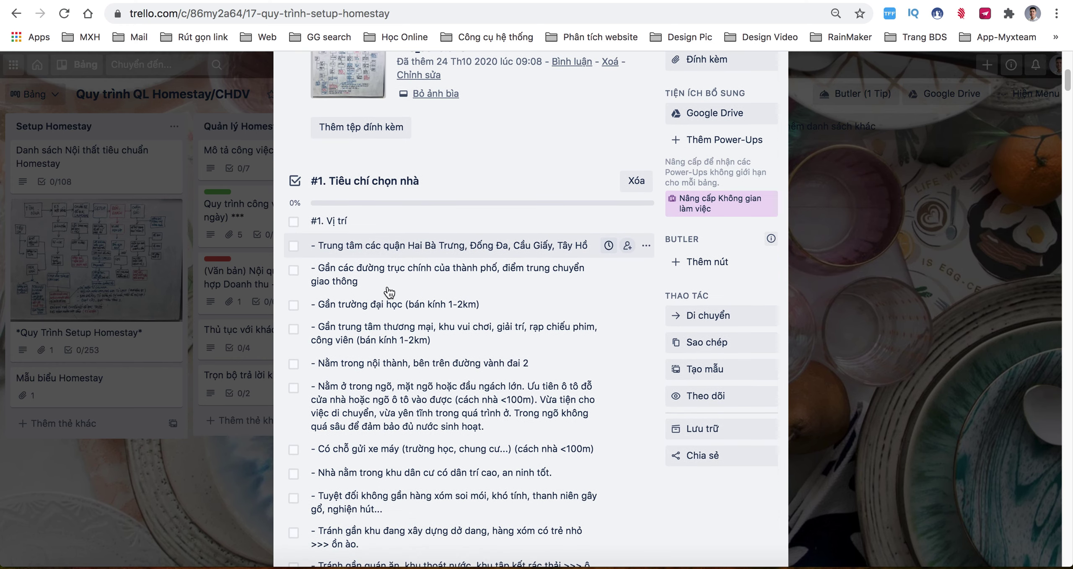
scroll(390, 292, "down", 20)
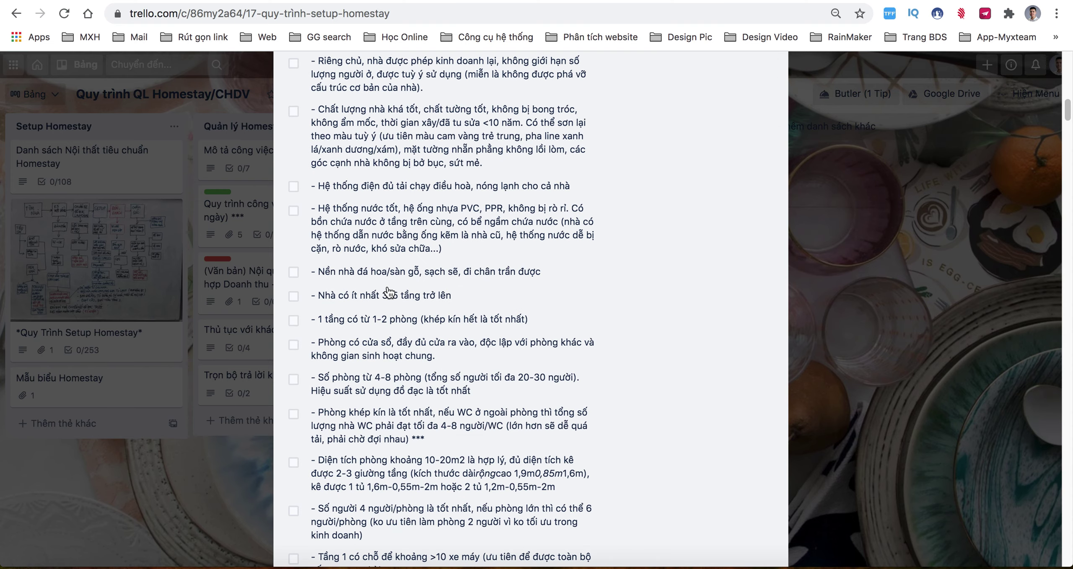
scroll(389, 292, "down", 10)
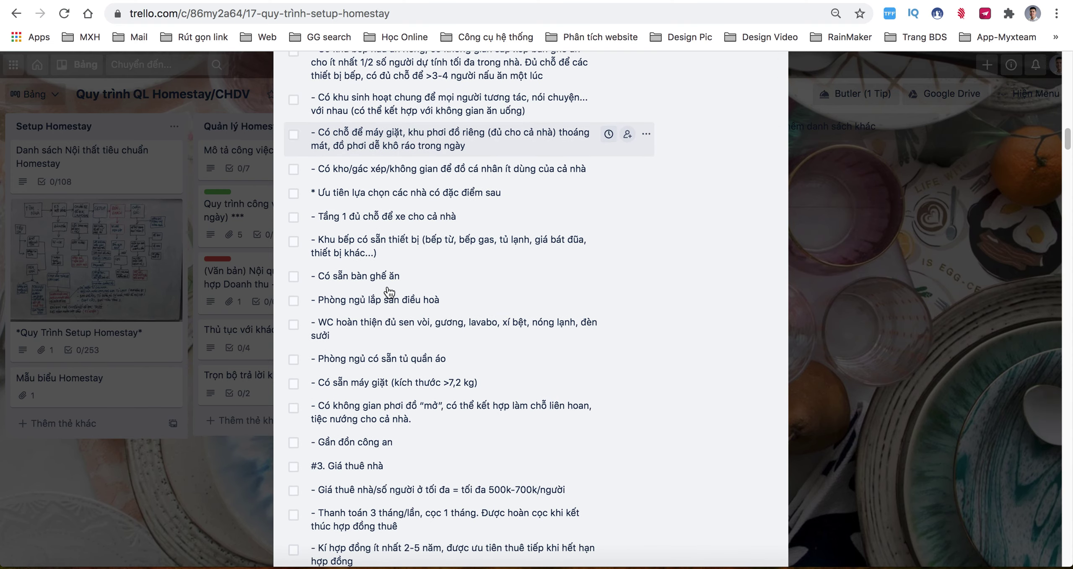
scroll(390, 292, "down", 17)
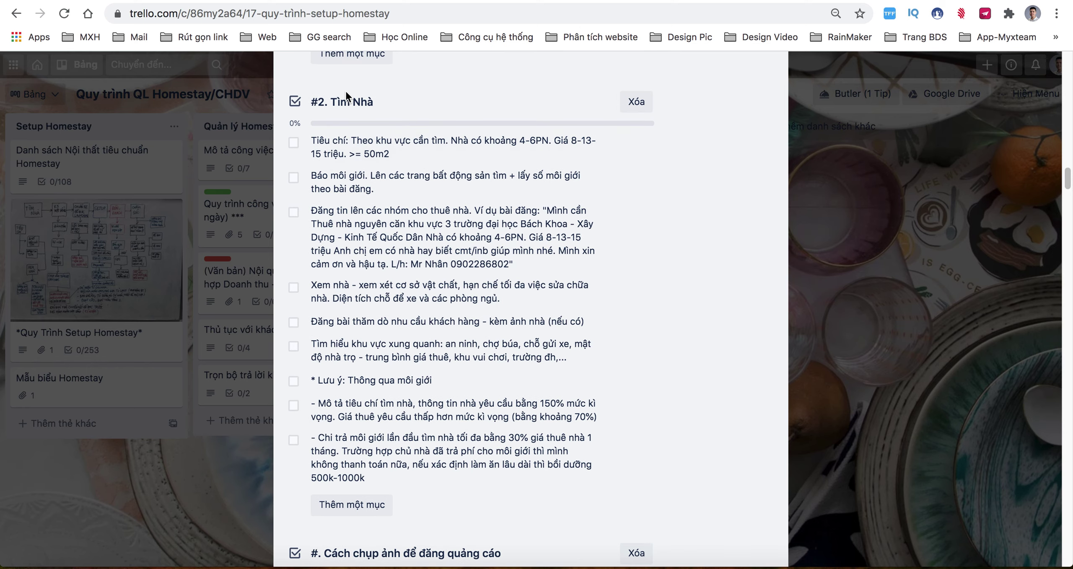
Review the card's checklists from "#2. Tìm Nhà" through "#4. Chuẩn bị đồ đạc" to "#4.1. Trang thiết bị phòng ngủ".
scroll(419, 344, "down", 5)
scroll(419, 344, "down", 19)
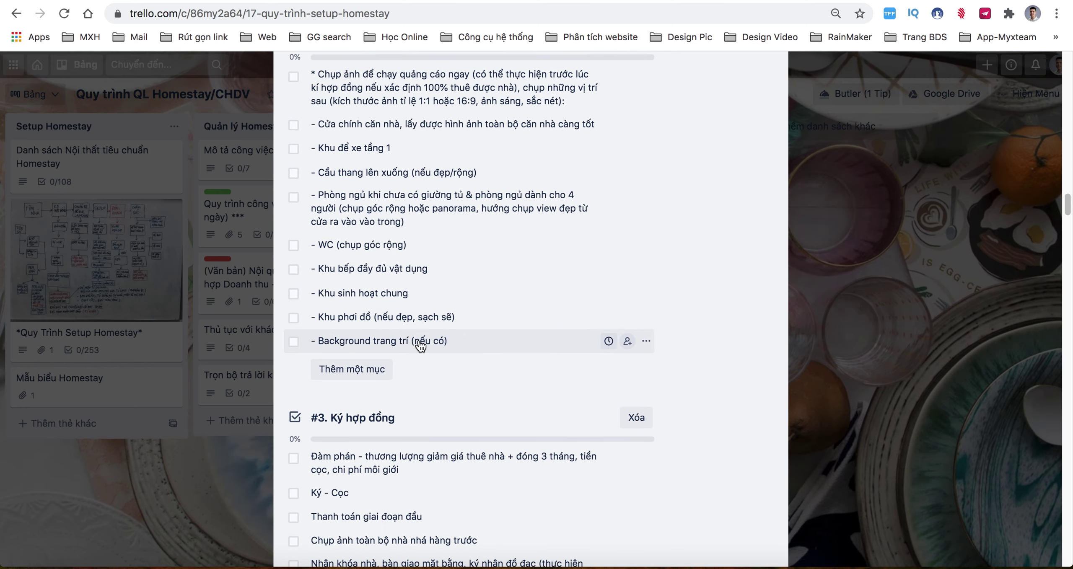
scroll(420, 346, "down", 2)
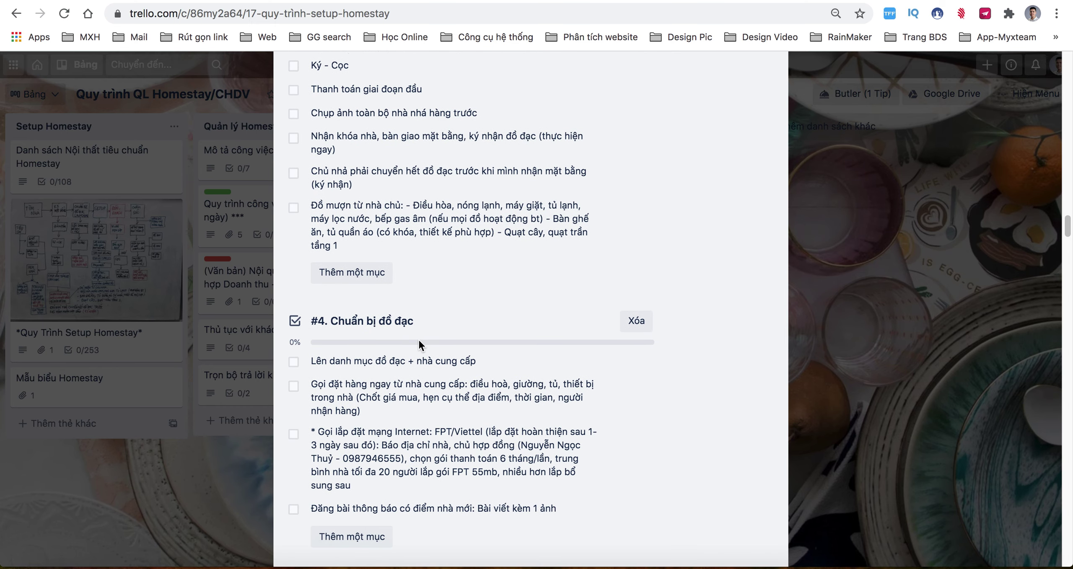
scroll(444, 317, "down", 2)
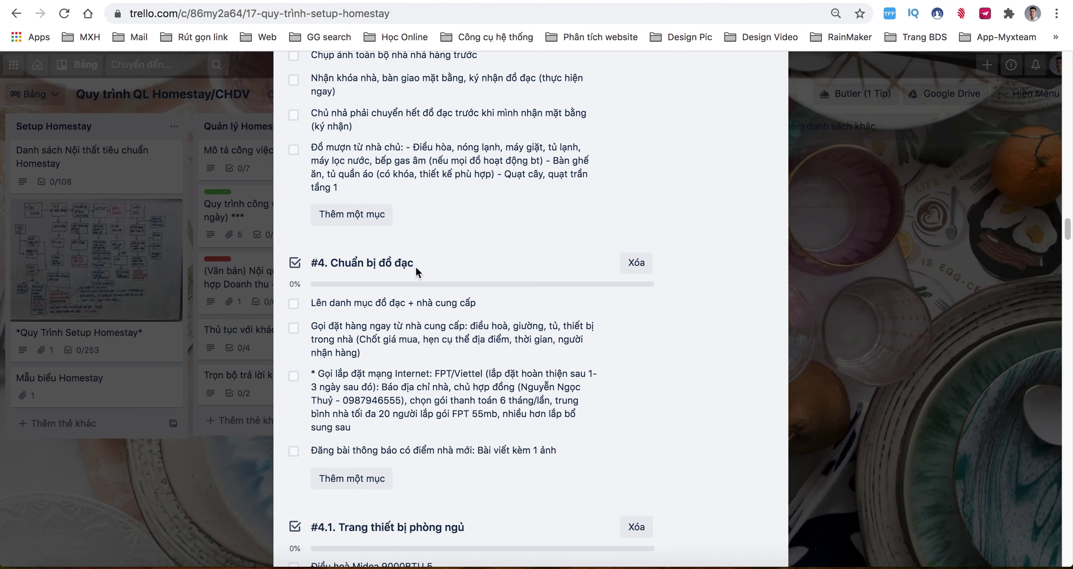
scroll(415, 269, "down", 8)
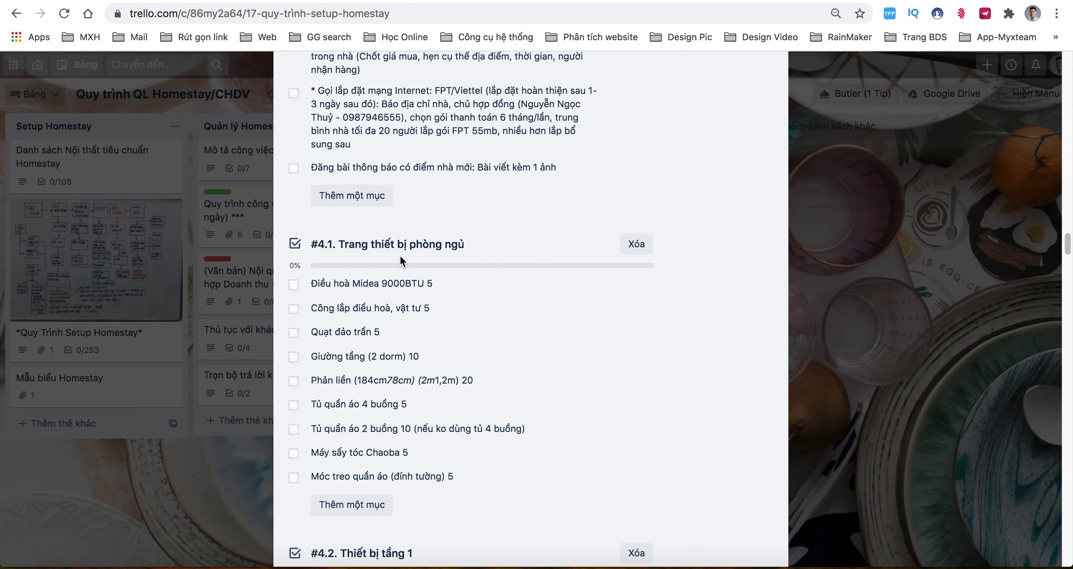
Examine the checklists from "#4.2. Thiết bị tầng 1" through "#6. Lắp đặt mạng Internet" and close the card.
scroll(476, 266, "down", 7)
scroll(499, 279, "down", 20)
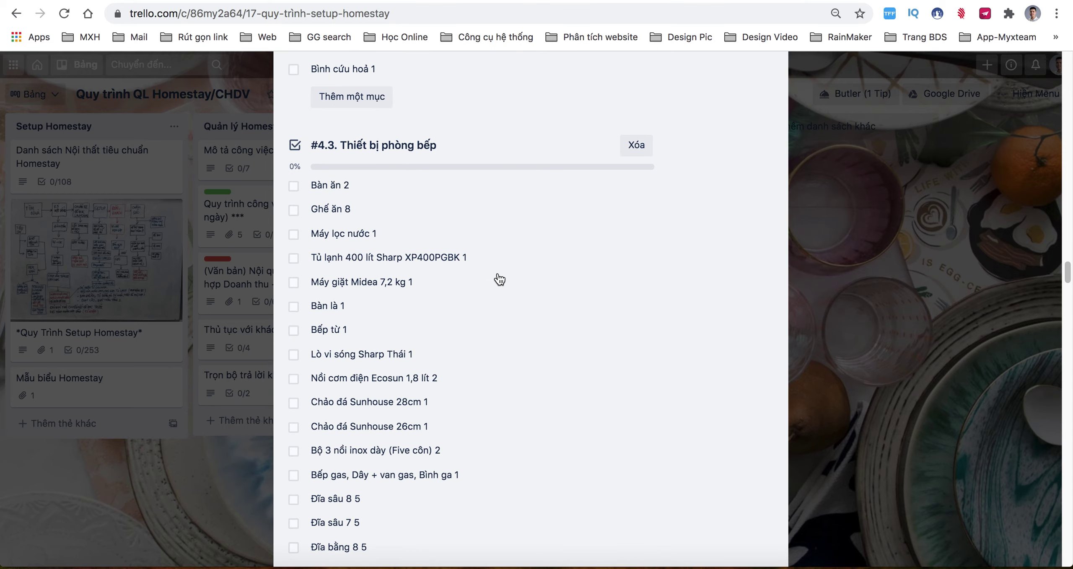
scroll(500, 279, "down", 20)
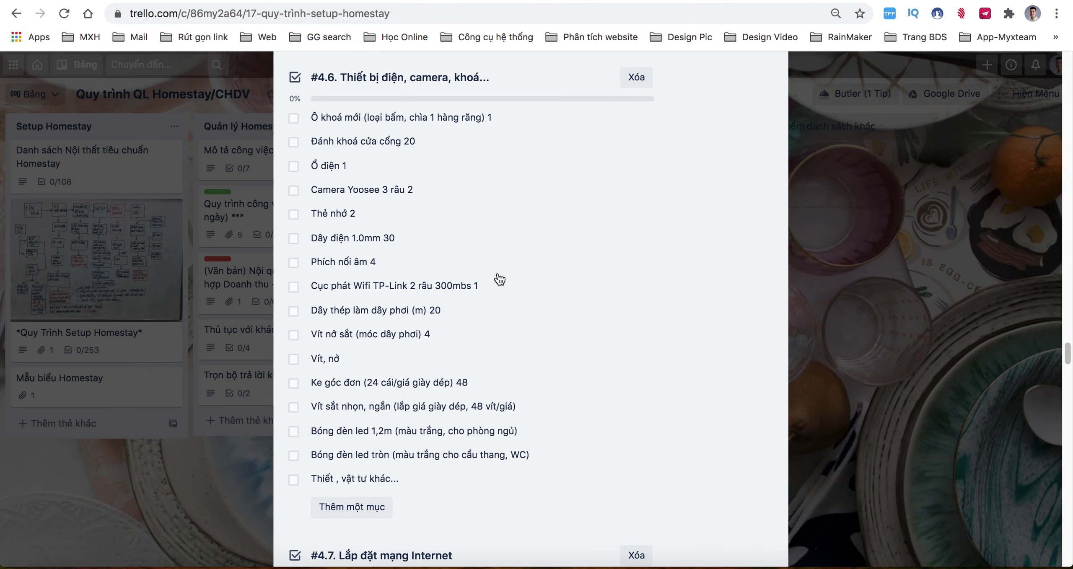
scroll(500, 279, "down", 20)
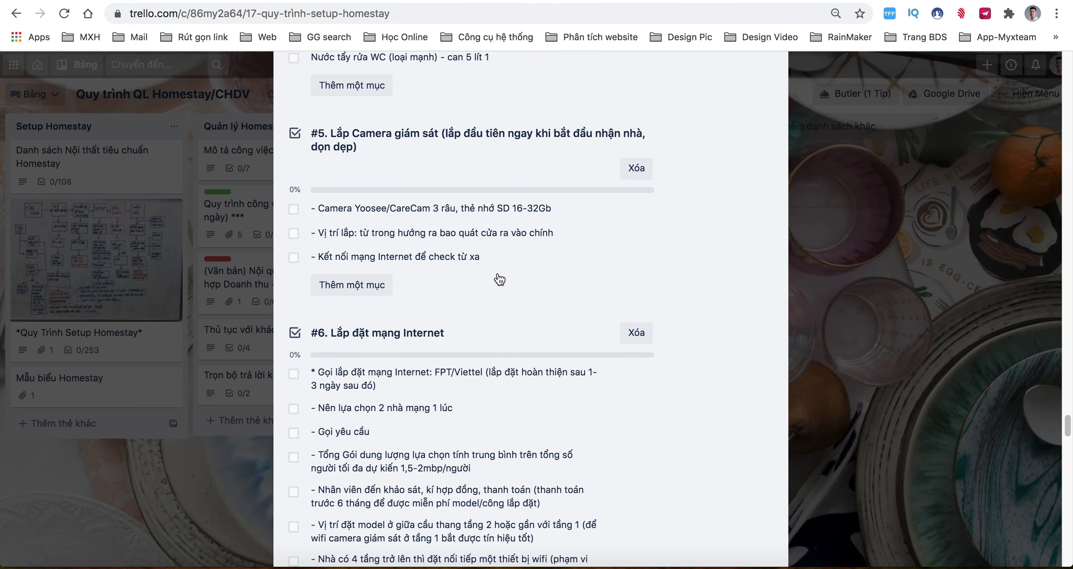
scroll(500, 279, "up", 7)
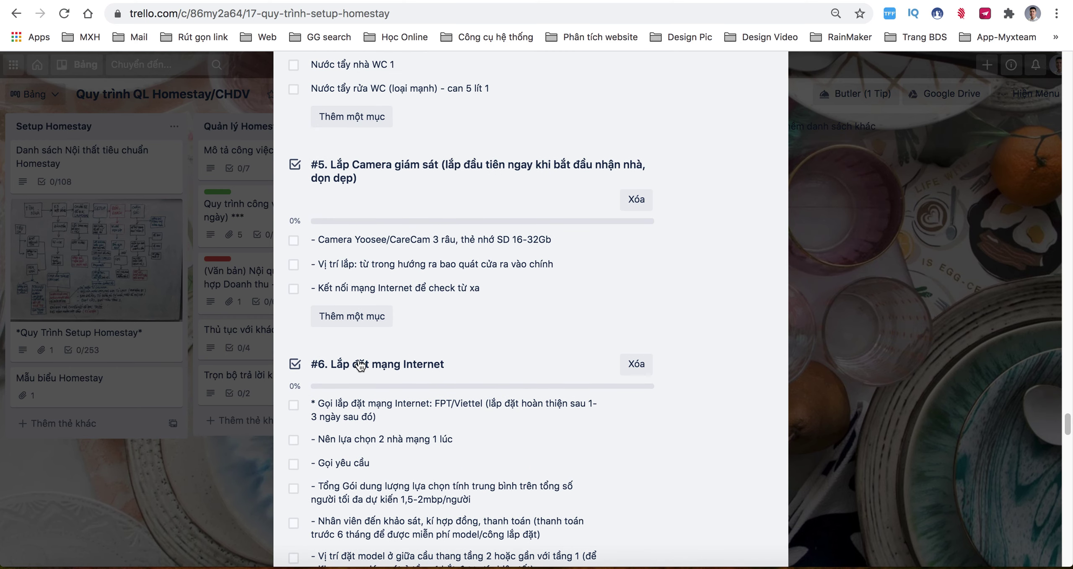
scroll(444, 366, "down", 5)
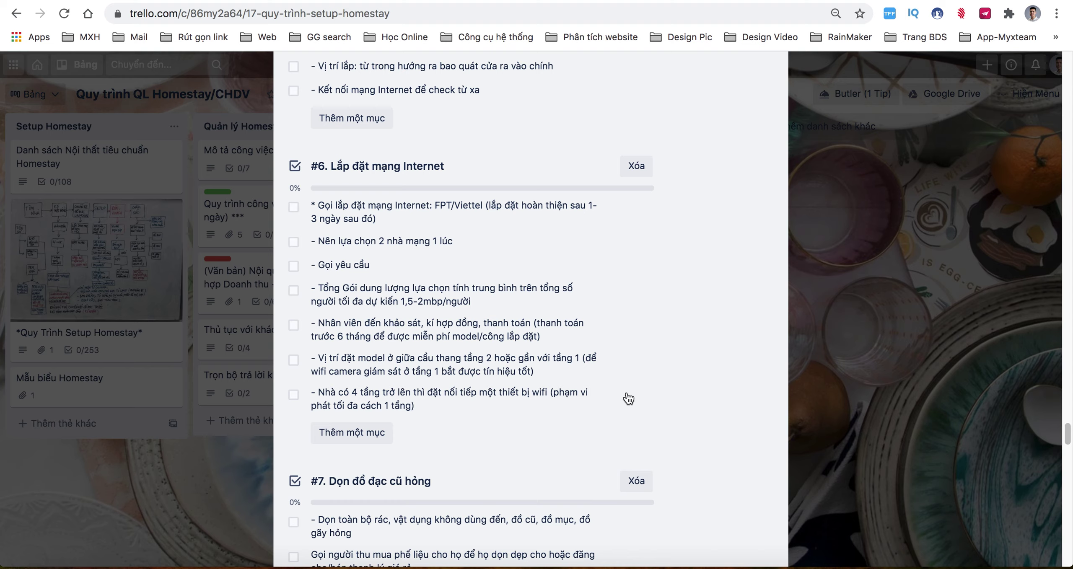
left_click(168, 482)
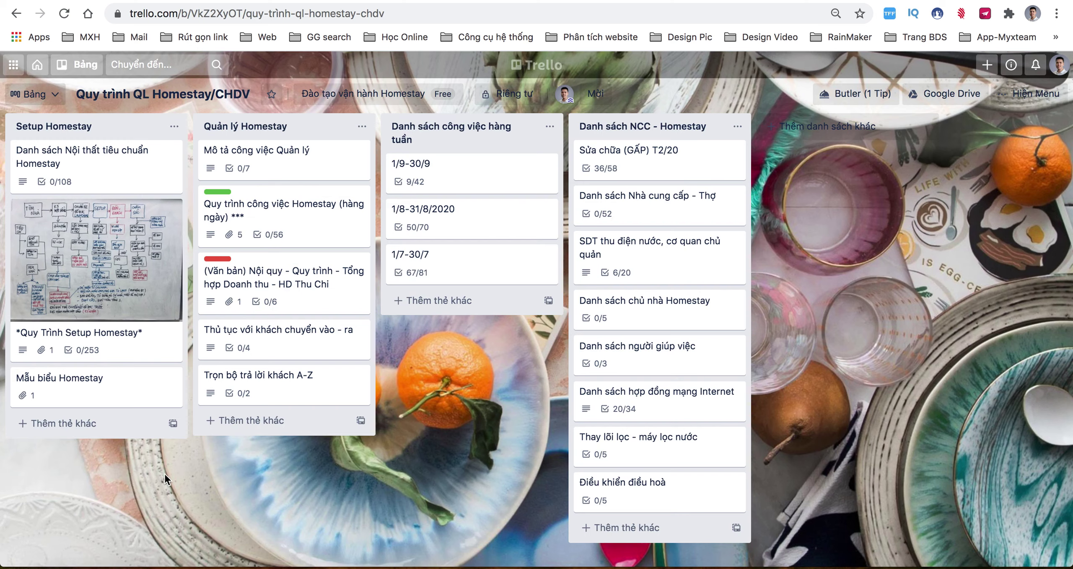
Open the "Mẫu biểu Homestay" card, follow its attached folder to Google Drive and go up to "IM - Đào tạo chuyên sâu Homestay".
left_click(124, 388)
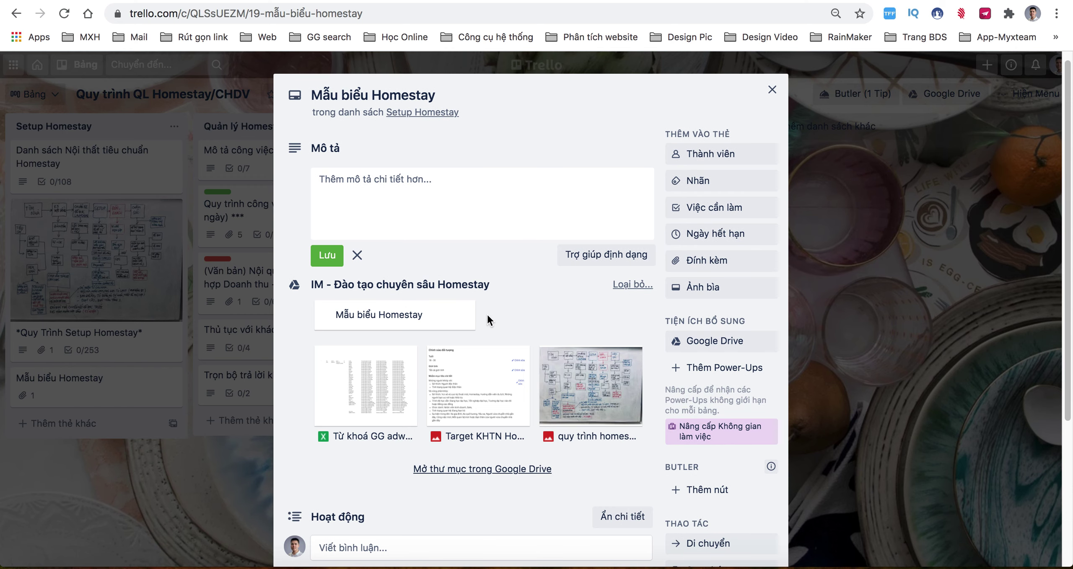
left_click(427, 318)
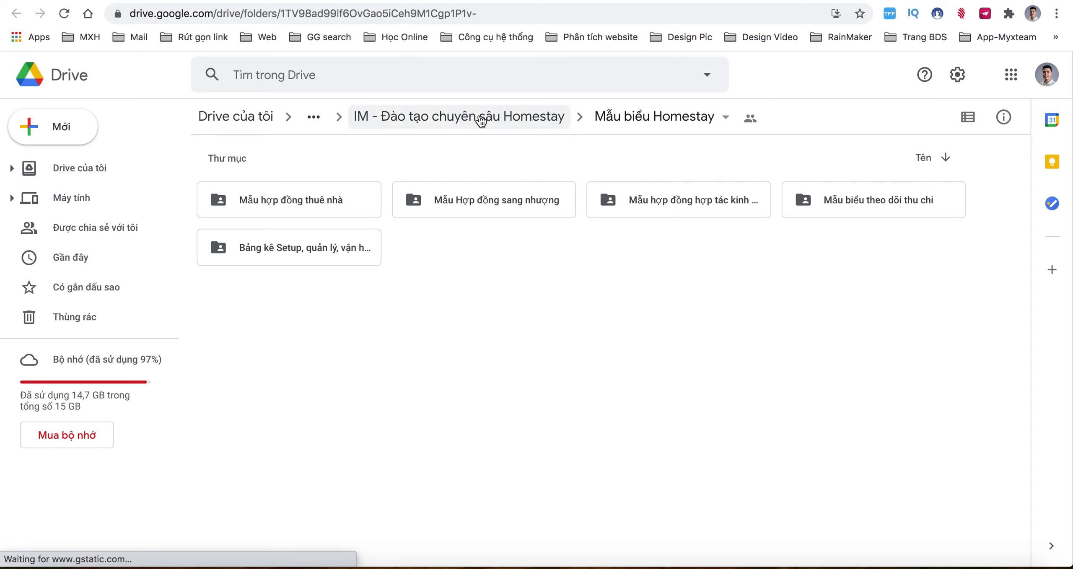
left_click(494, 119)
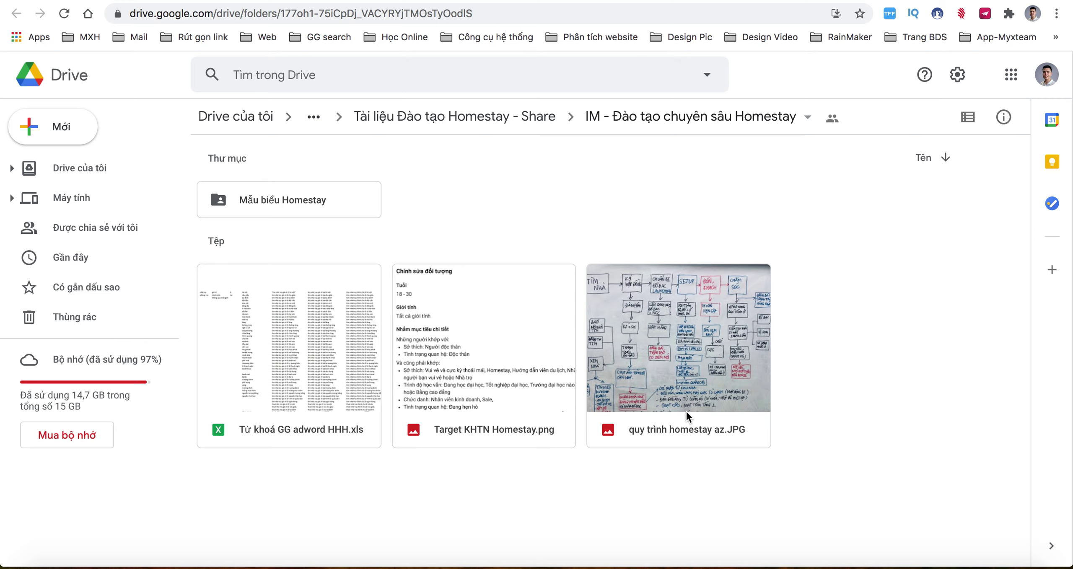
View and close the folder's three files in turn: the homestay process diagram, "Target KHTN Homestay.png" and "Từ khoá GG adword HHH.xls".
double_click(680, 386)
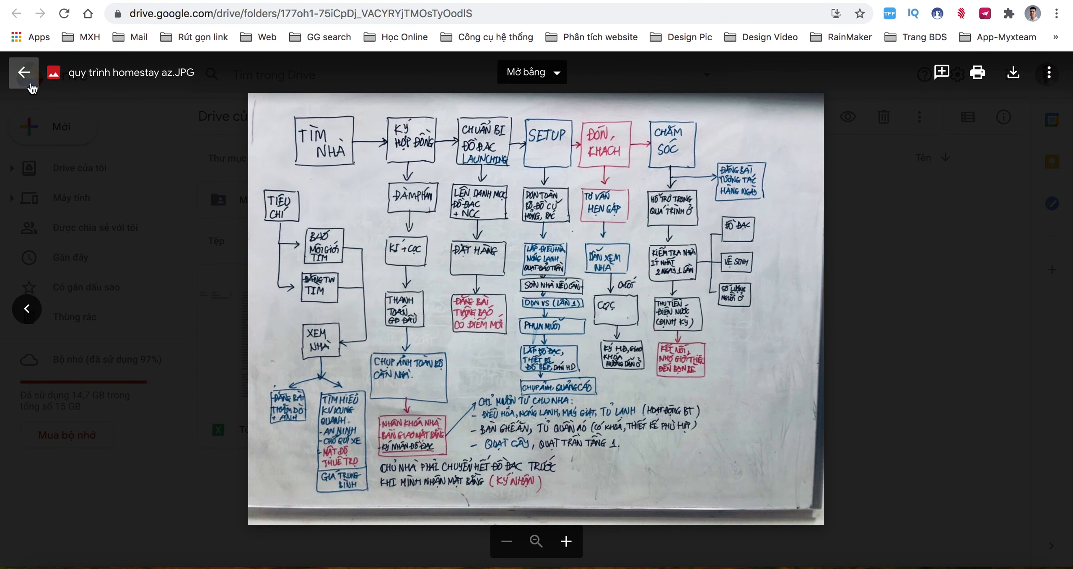
left_click(23, 73)
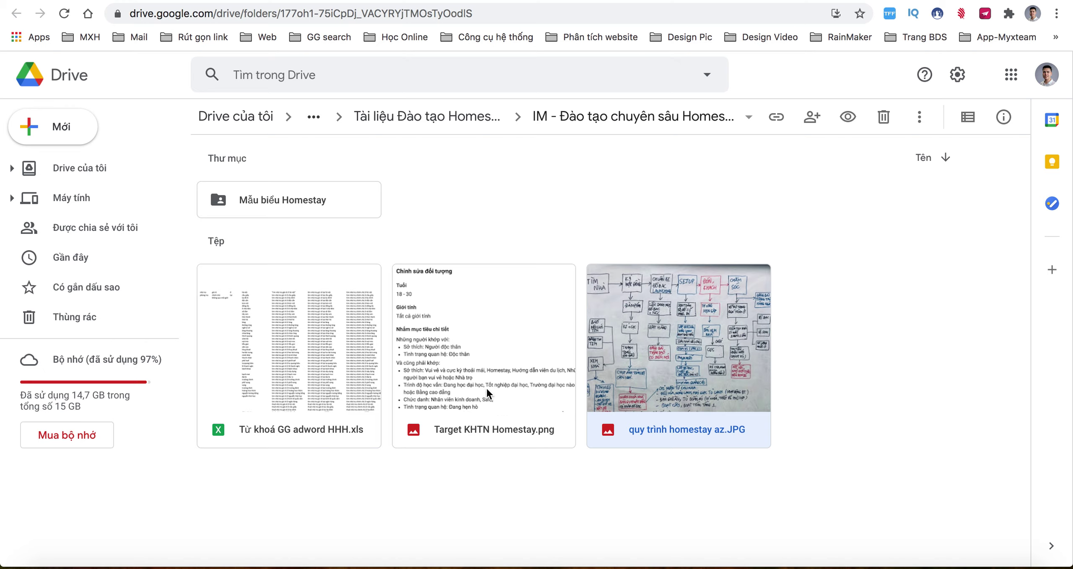
double_click(480, 377)
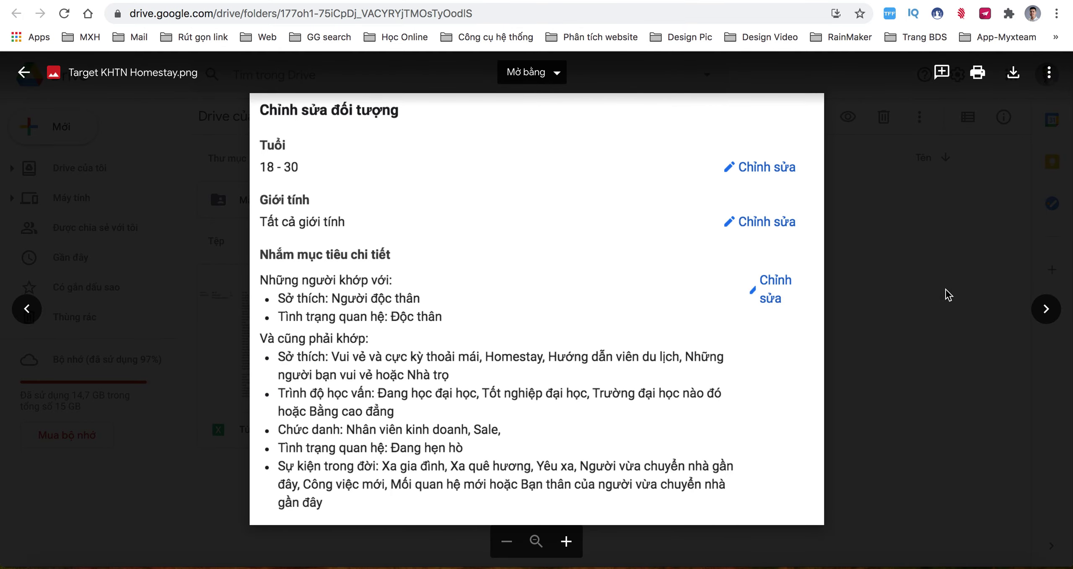
left_click(949, 295)
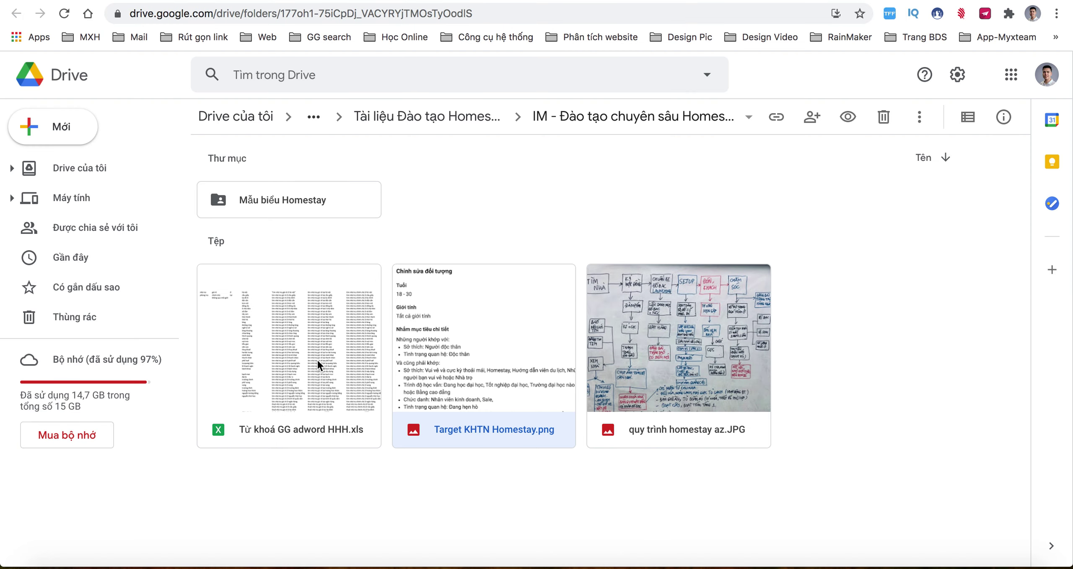
double_click(304, 373)
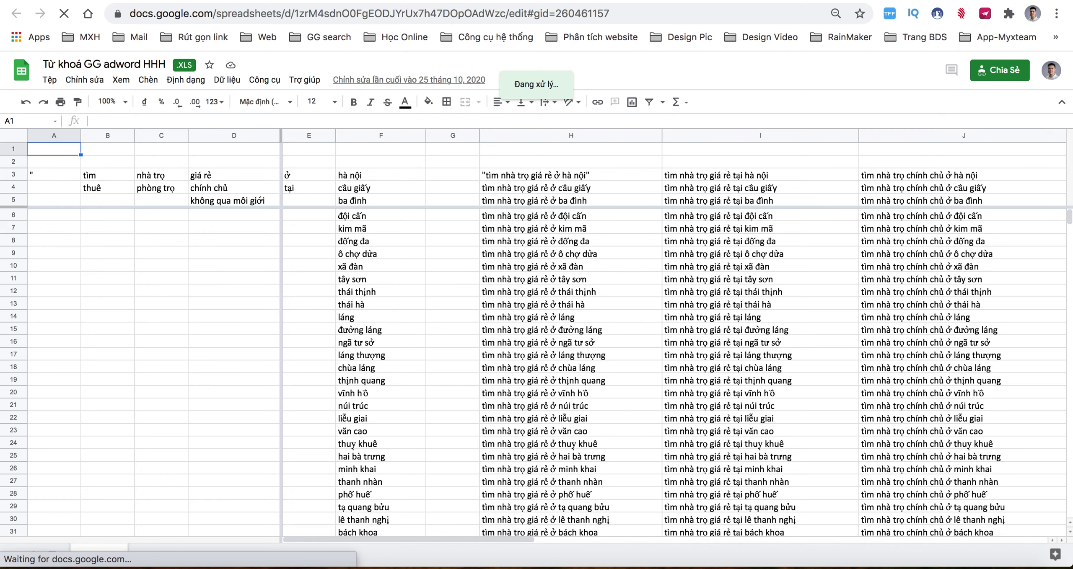
key("super+w")
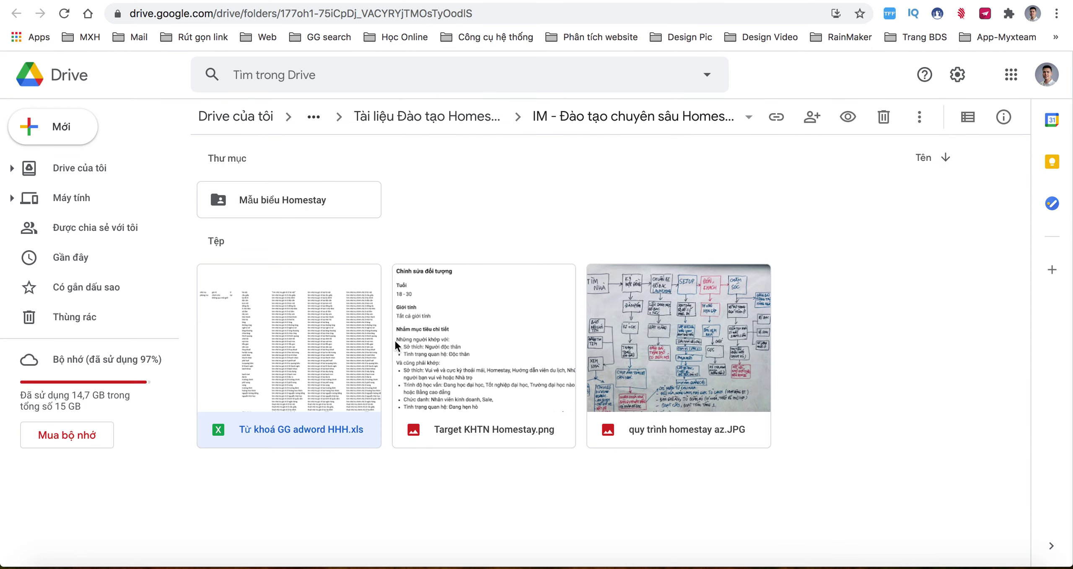
In "Mẫu biểu Homestay", open "Mẫu hợp đồng thuê nhà" and look through its "Mẫu hợp đồng đi thuê" and "Mẫu hợp đồng cho thuê" subfolders.
double_click(325, 205)
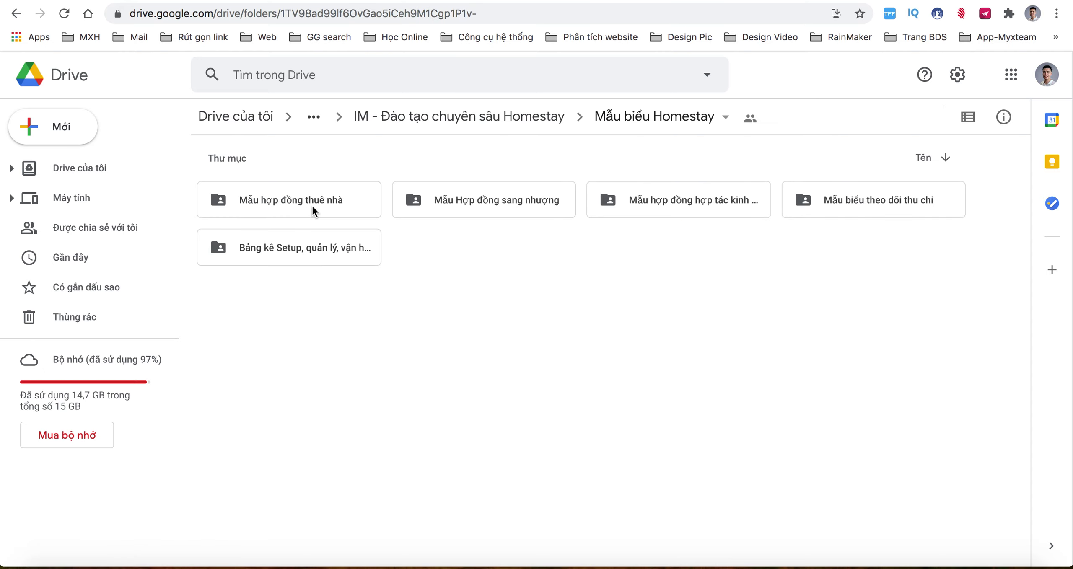
double_click(323, 207)
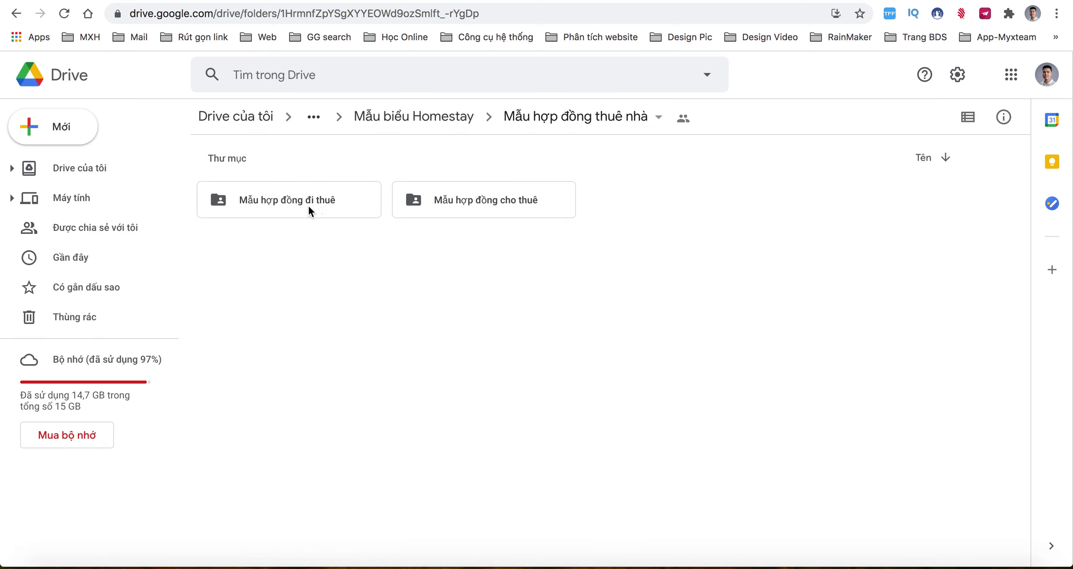
double_click(331, 201)
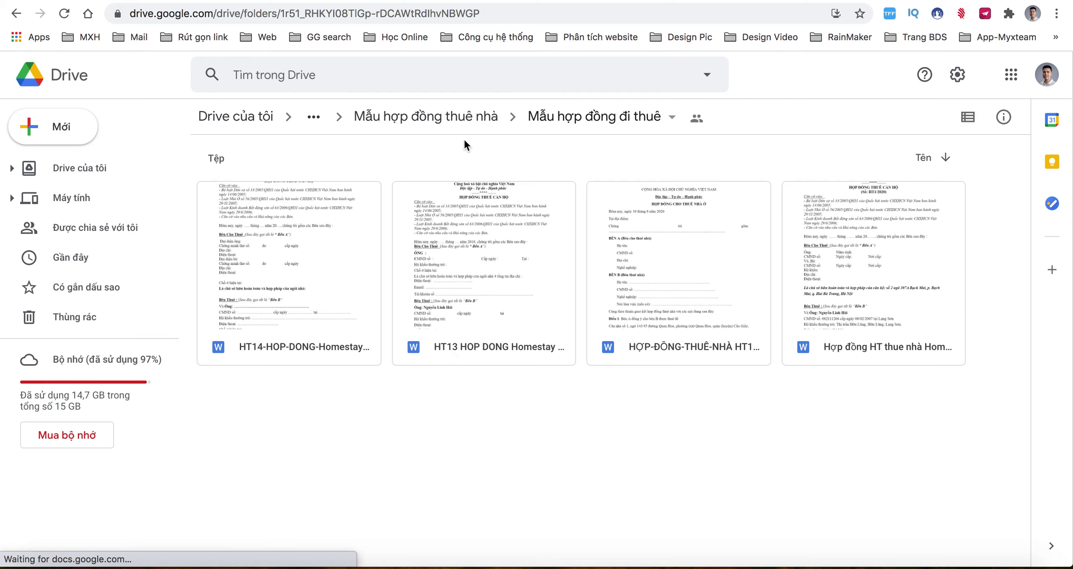
left_click(464, 122)
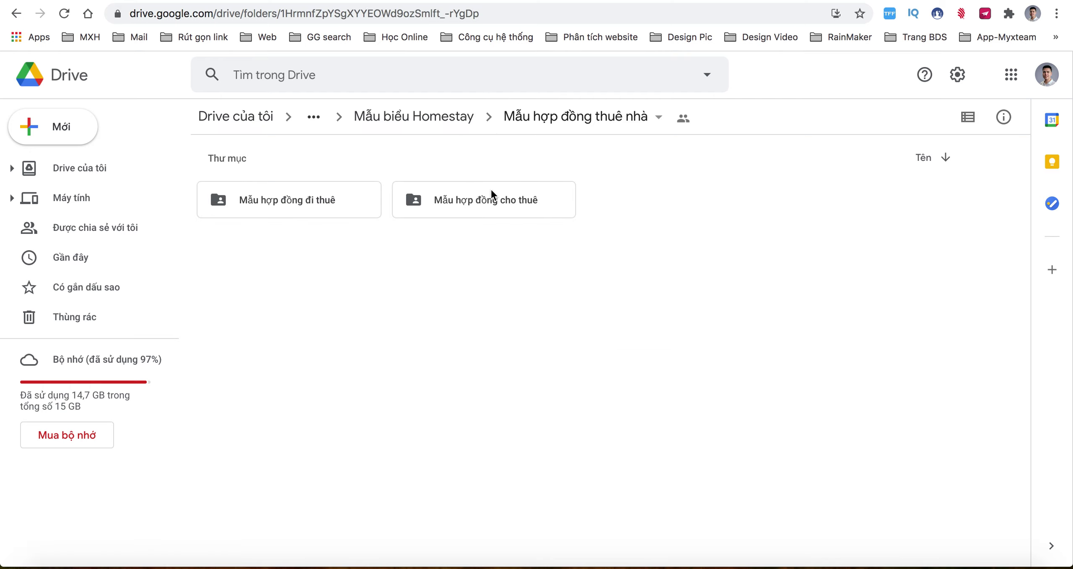
double_click(485, 198)
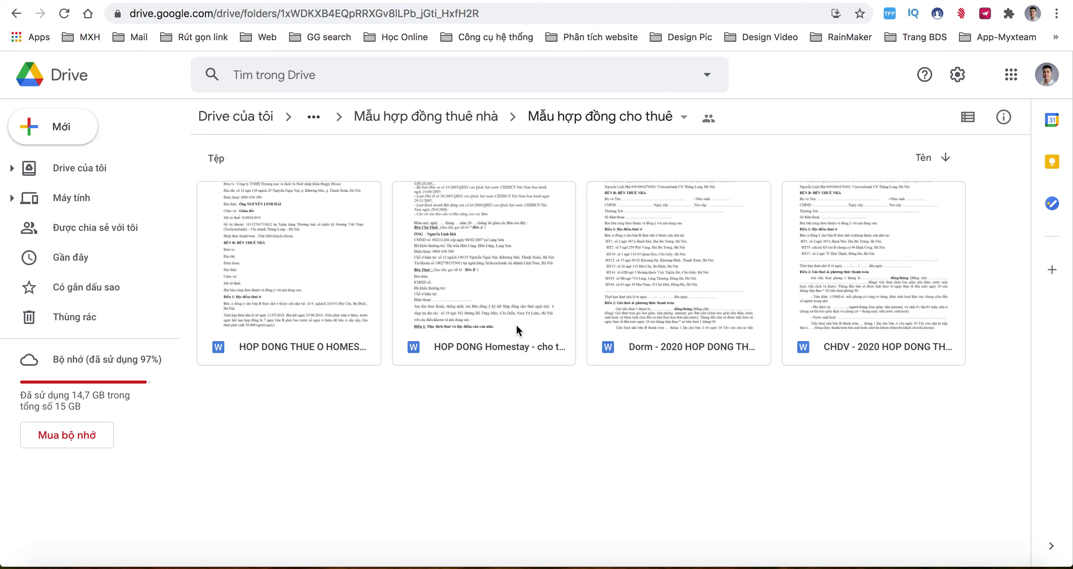
left_click(426, 117)
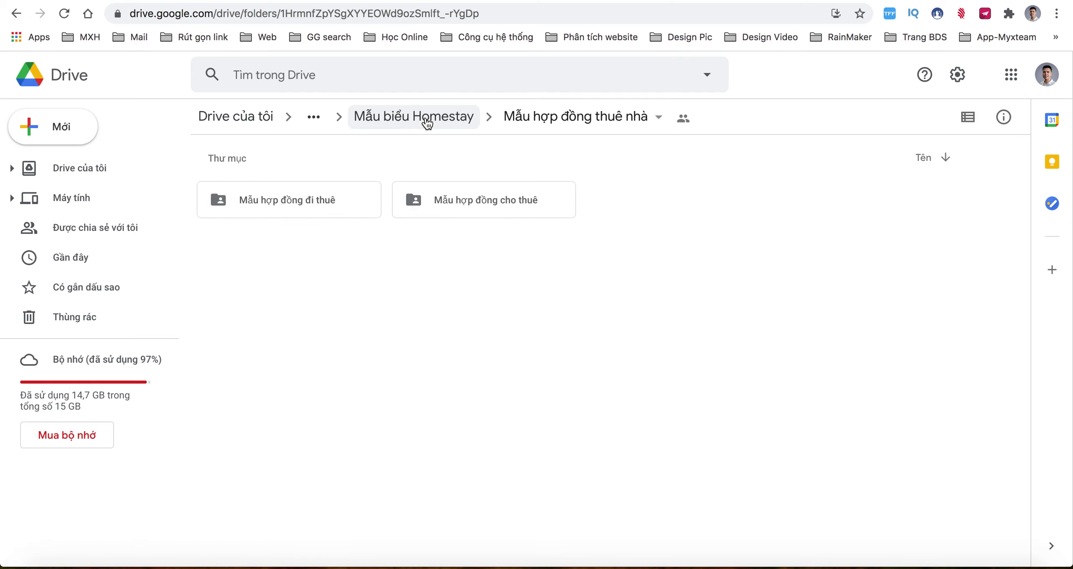
Return to "Mẫu biểu Homestay" and open the "Hợp đồng Quản lý" subfolder of "Mẫu hợp đồng hợp tác kinh doanh, thuê QL".
left_click(400, 118)
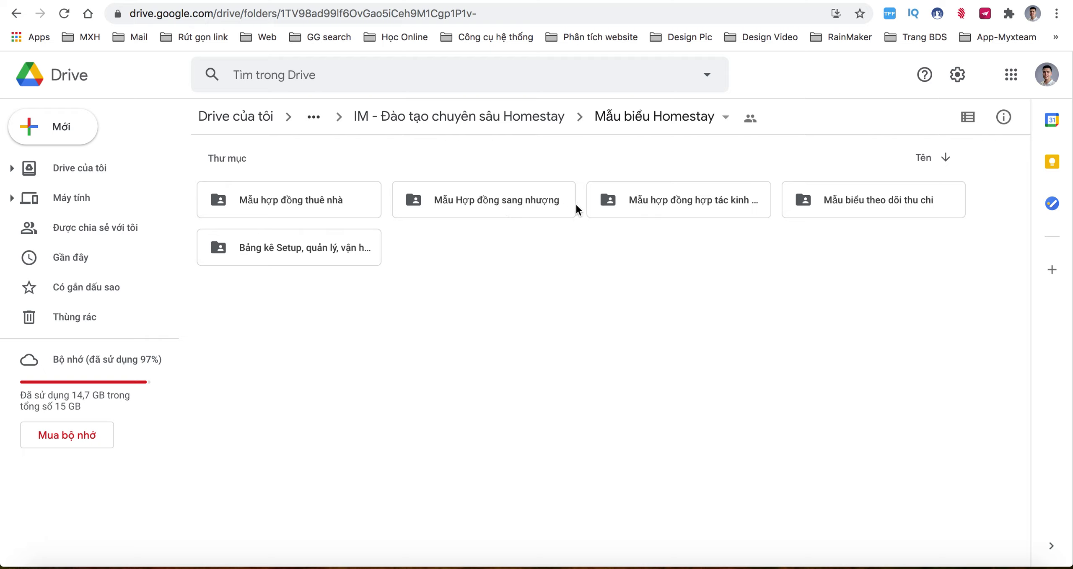
left_click(671, 208)
double_click(670, 207)
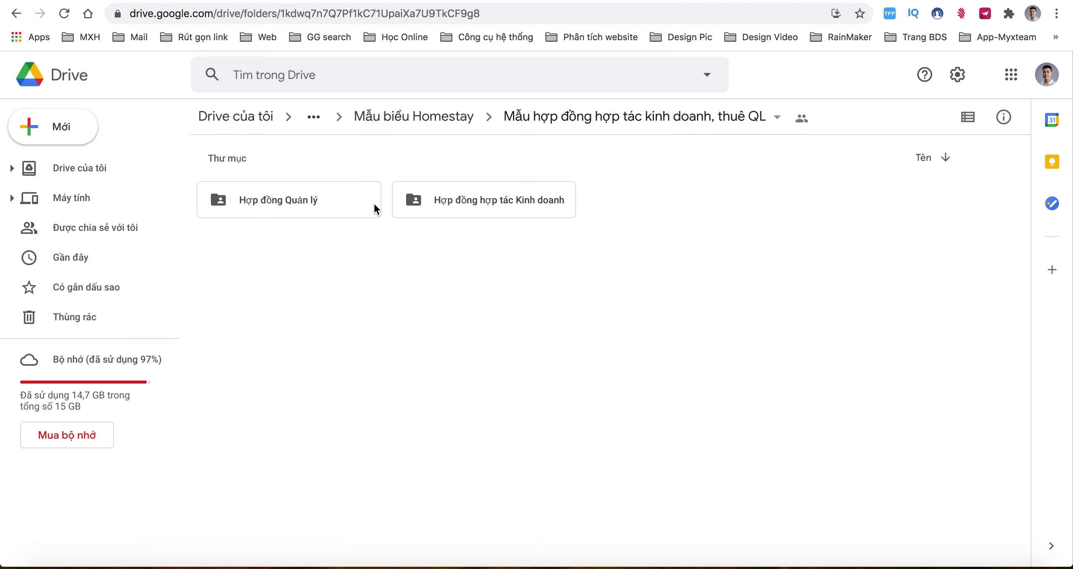
double_click(334, 200)
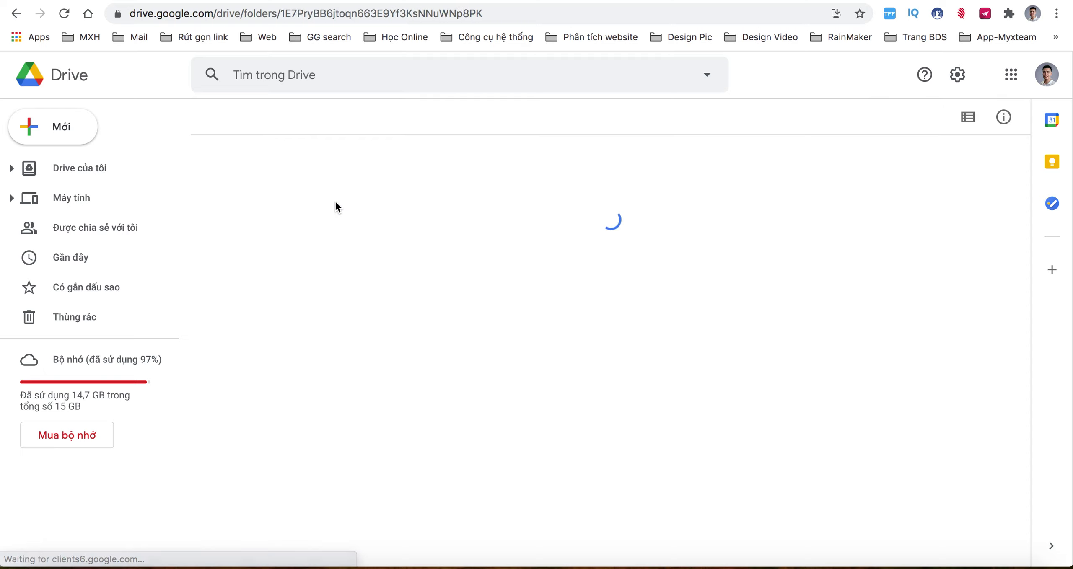
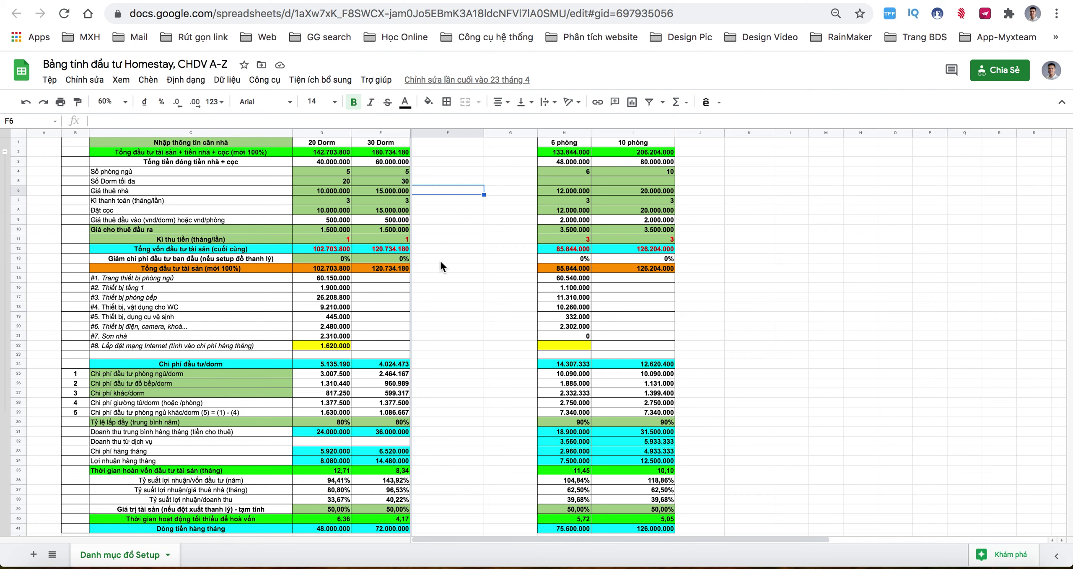
In "Bảng tính đầu tư Homestay, CHDV A-Z", collapse rows 3–29, look through the setup item list and expand the rows again.
left_click(494, 171)
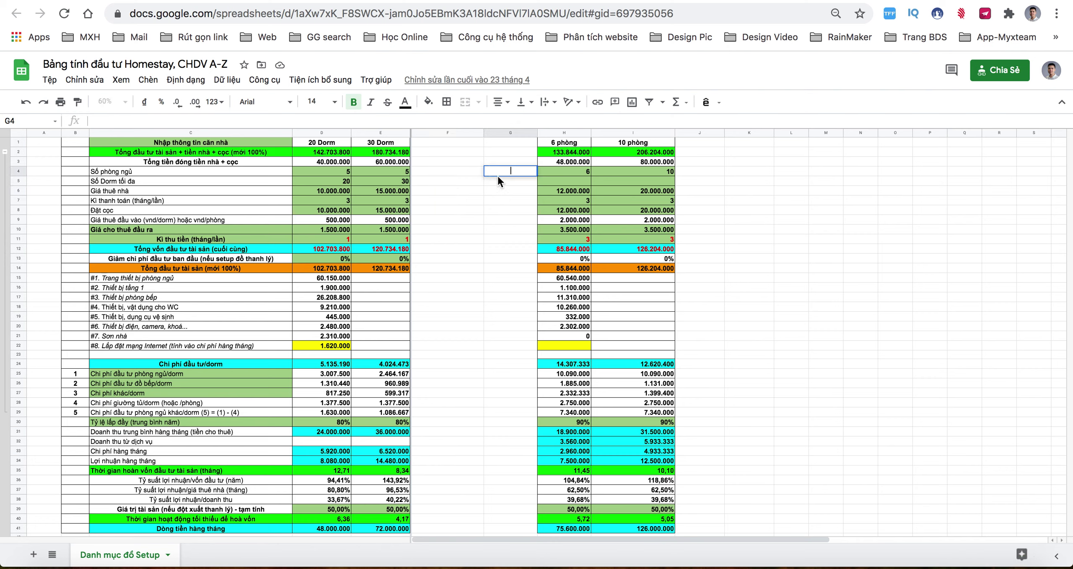
left_click(497, 178)
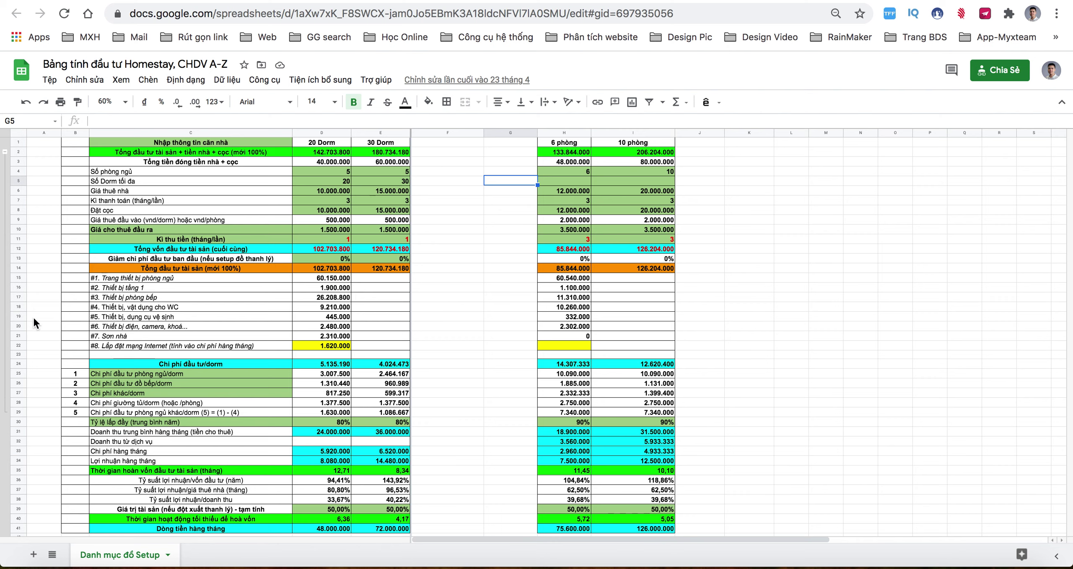
left_click(5, 153)
scroll(270, 359, "down", 7)
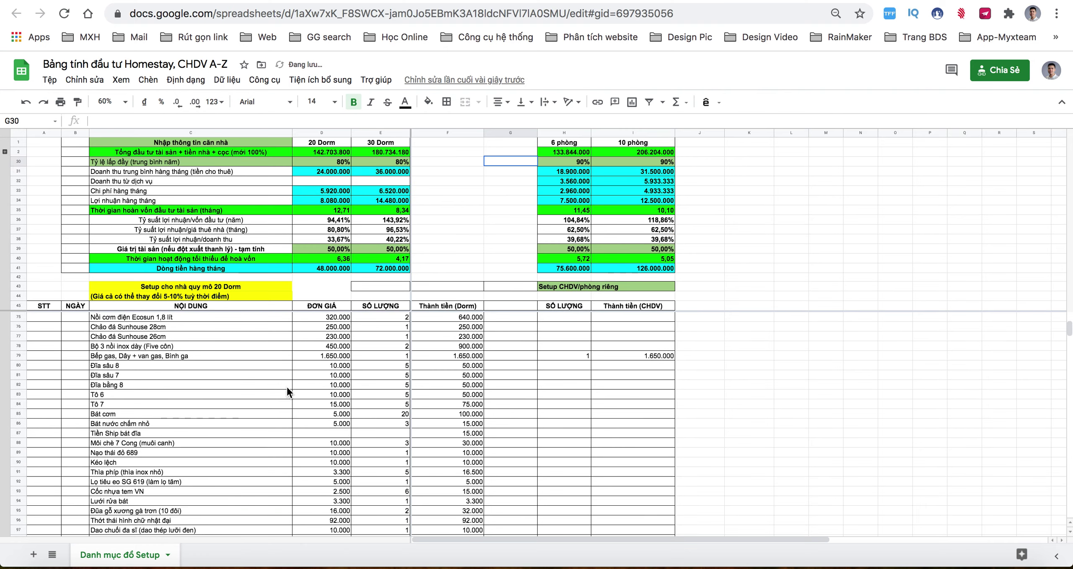
scroll(287, 386, "up", 4)
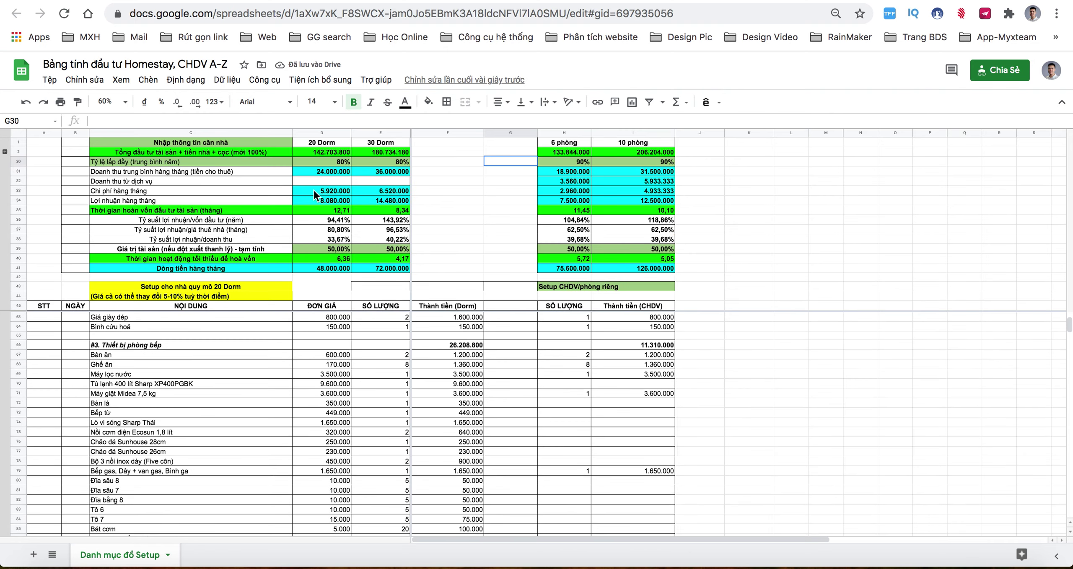
scroll(319, 231, "up", 2)
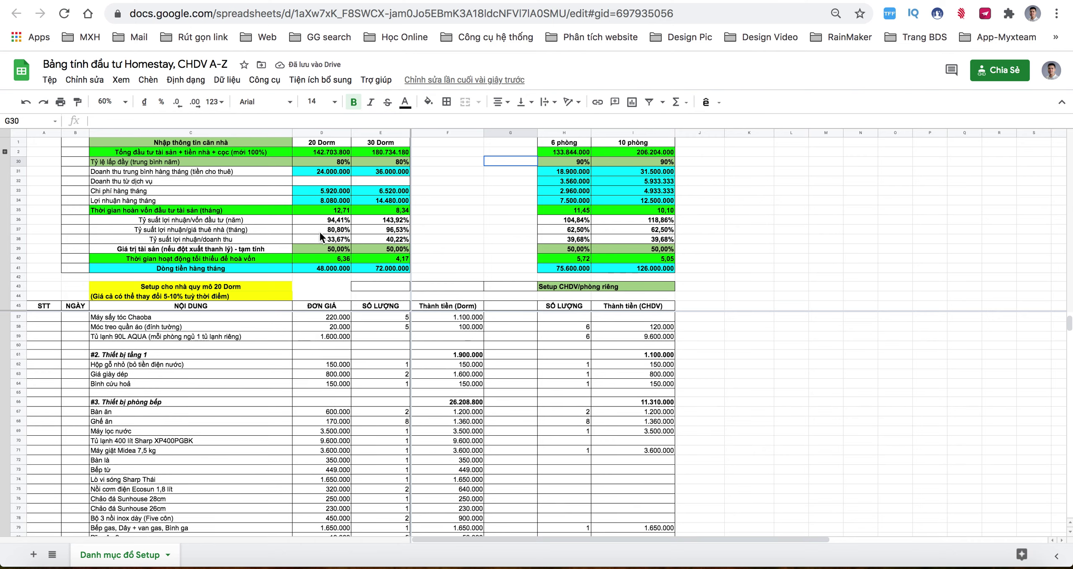
left_click(5, 152)
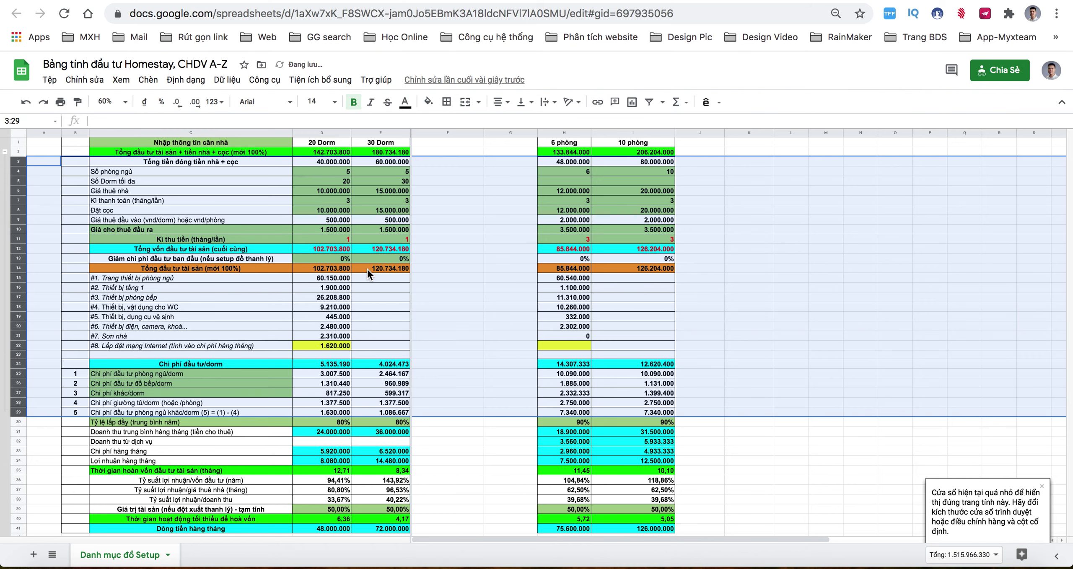
left_click(367, 268)
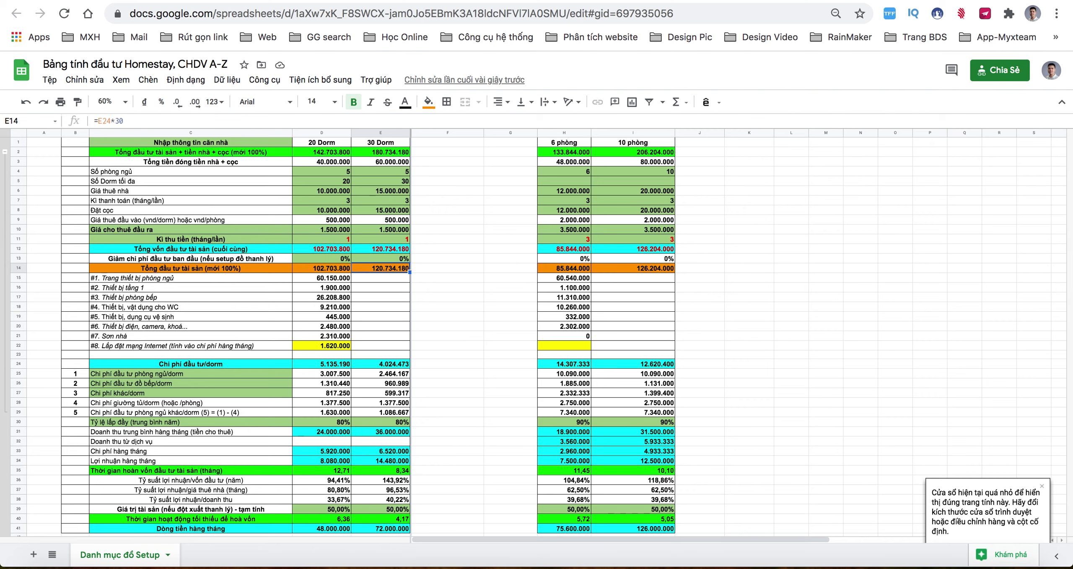
Return to the "Mẫu biểu Homestay" folder in Drive and open "Theo dõi thu chi hàng tháng - Homestay" from "Mẫu biểu theo dõi thu chi".
left_click(882, 1)
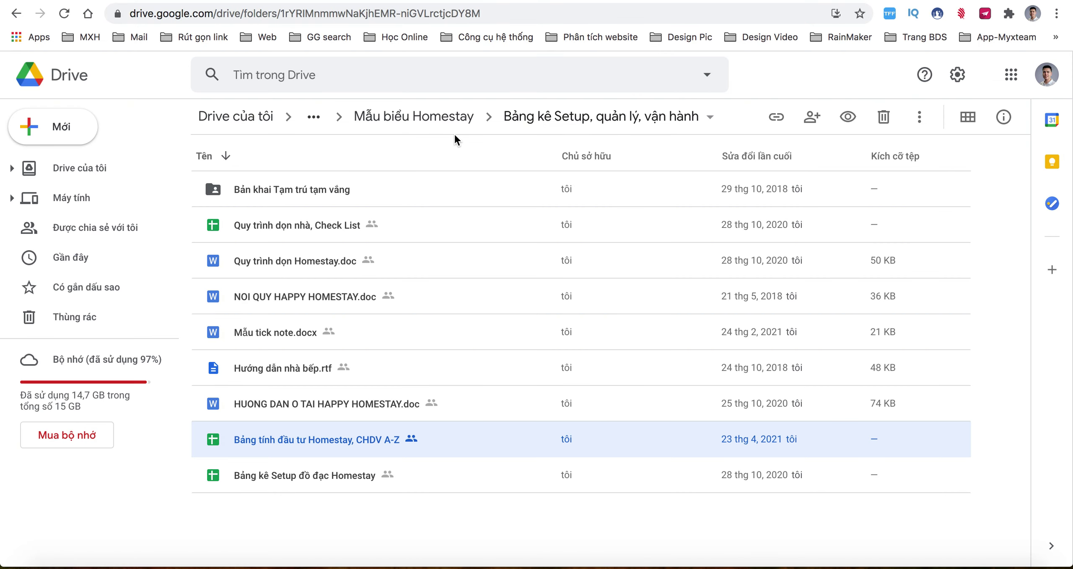
left_click(429, 115)
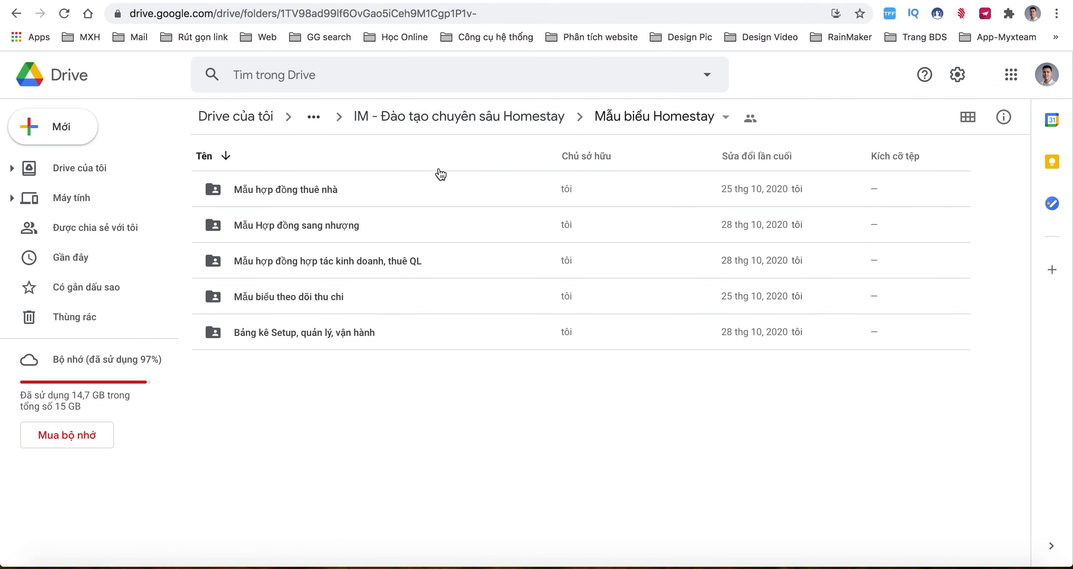
double_click(277, 297)
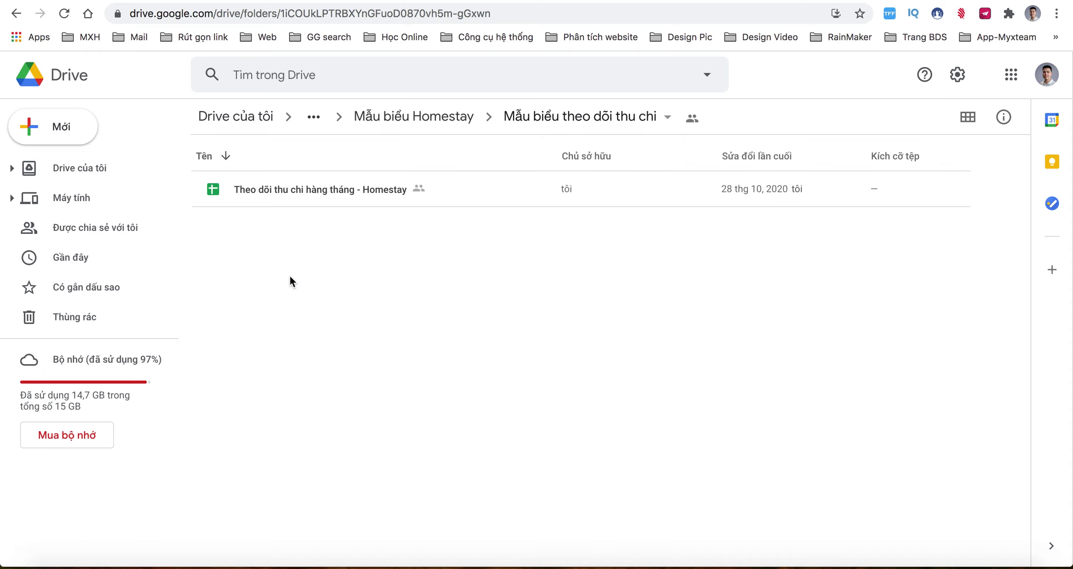
double_click(311, 188)
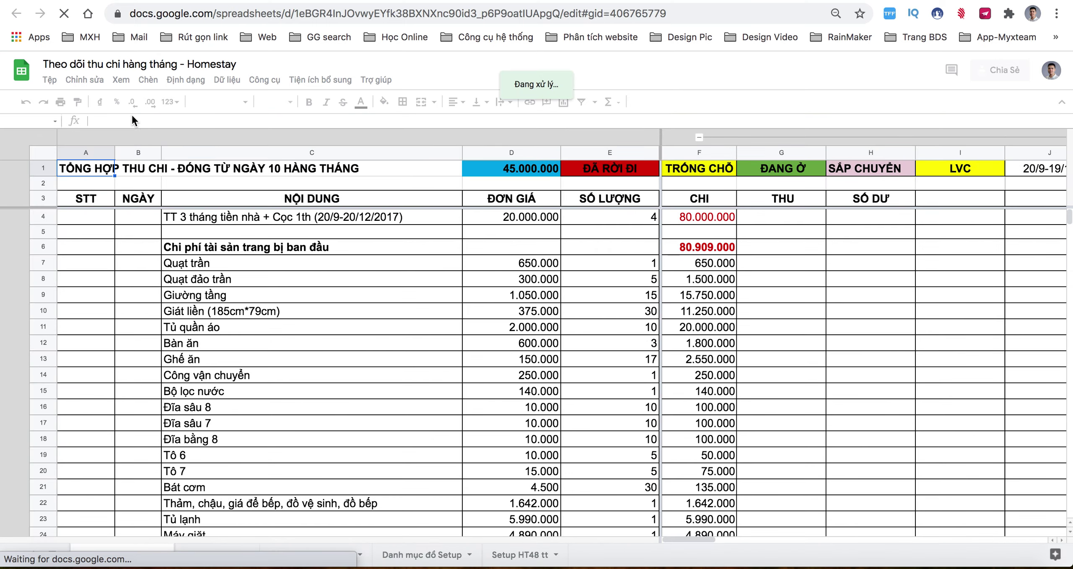
Set the spreadsheet's zoom level to 60%.
left_click(105, 101)
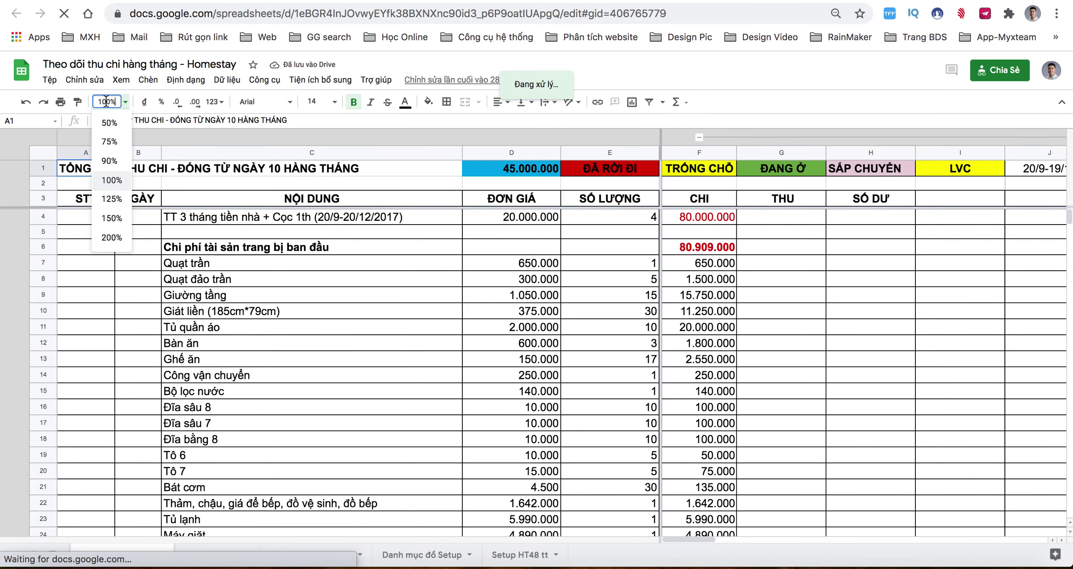
left_click(106, 101)
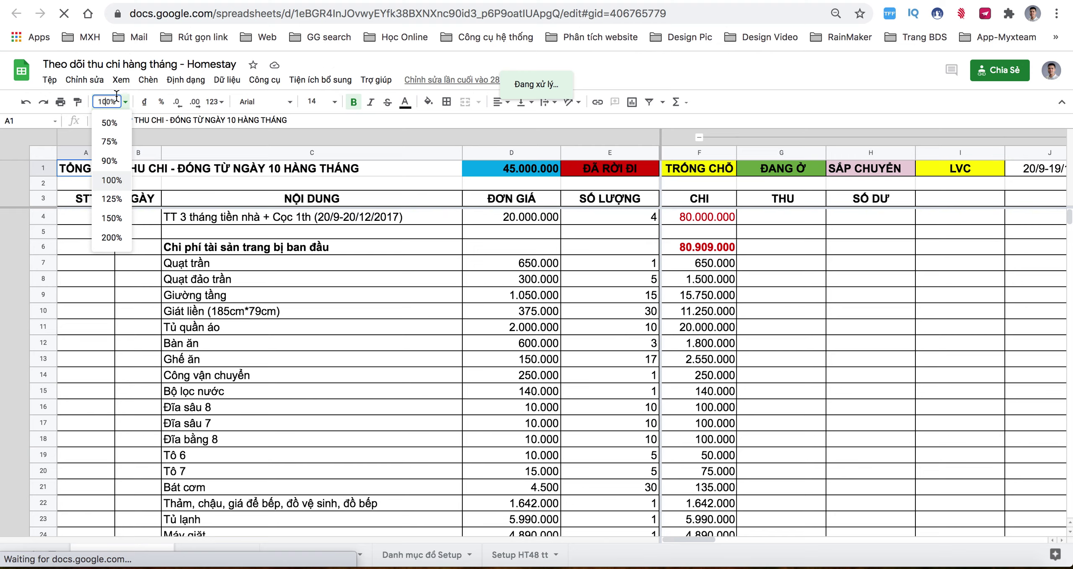
key("BackSpace")
key("BackSpace")
type("6")
key("Return")
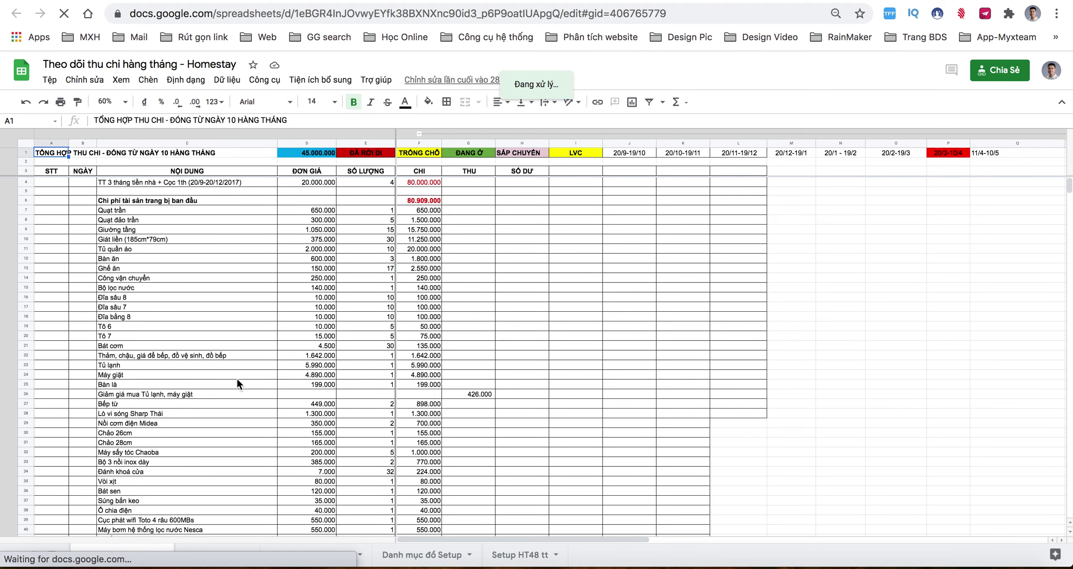
Look through the initial asset costs and monthly expenses in the "Thu chi Homestay" sheet, and view the "Cách tính điện nước" sheet.
scroll(235, 379, "down", 3)
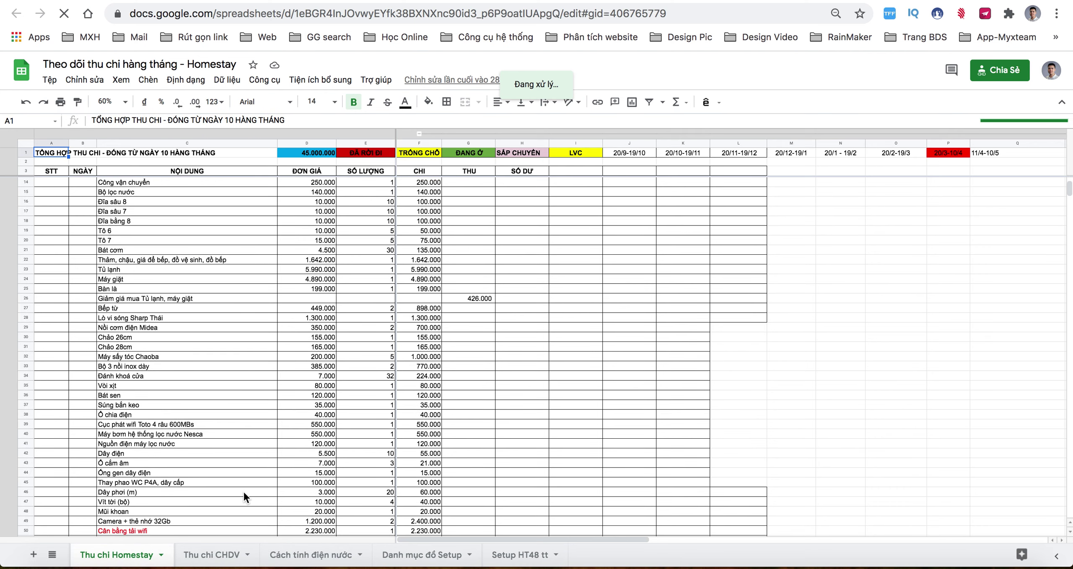
scroll(255, 440, "down", 2)
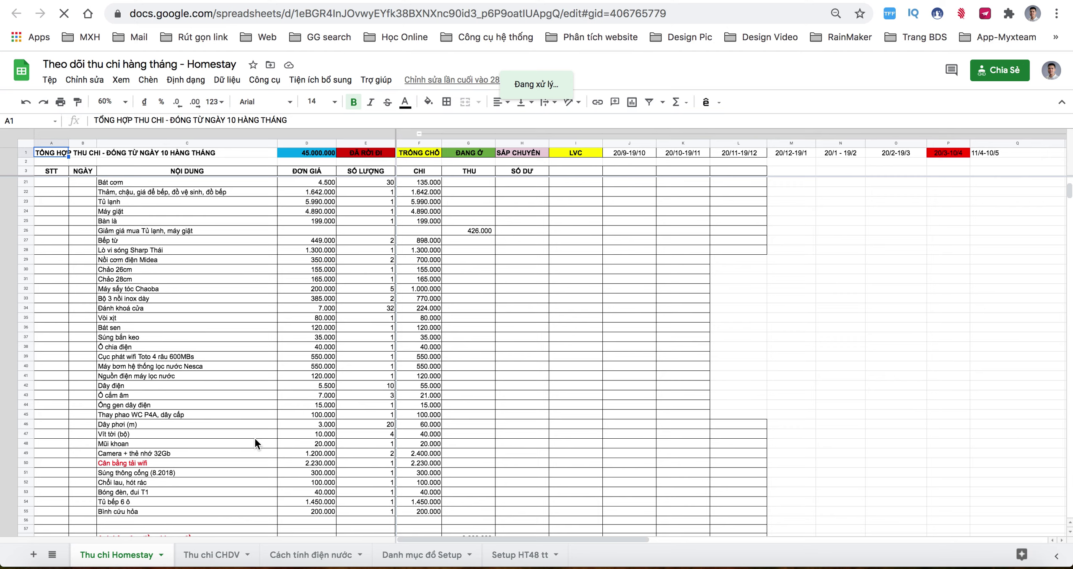
scroll(255, 440, "down", 6)
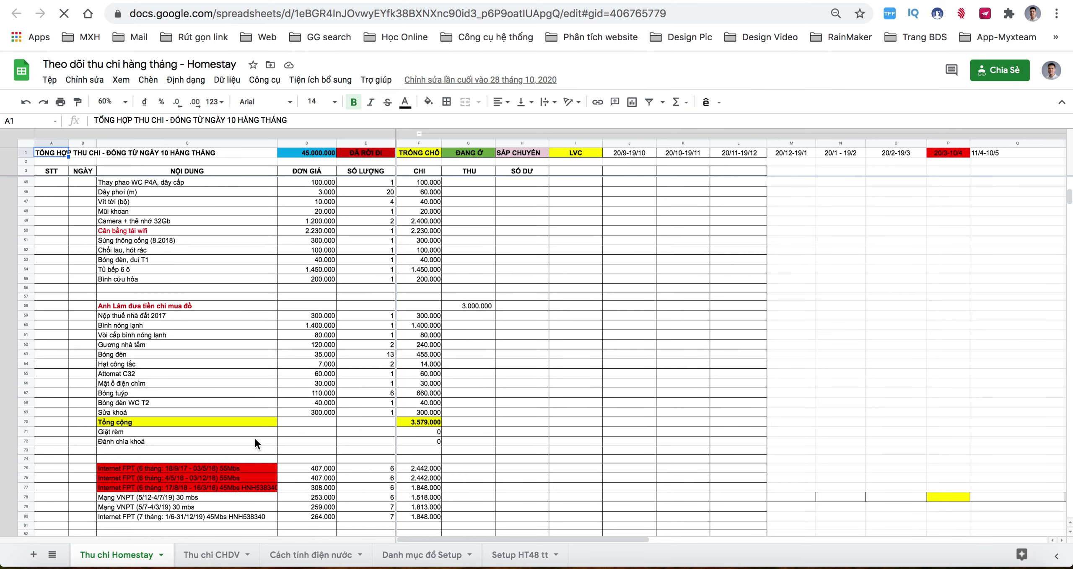
scroll(311, 396, "down", 2)
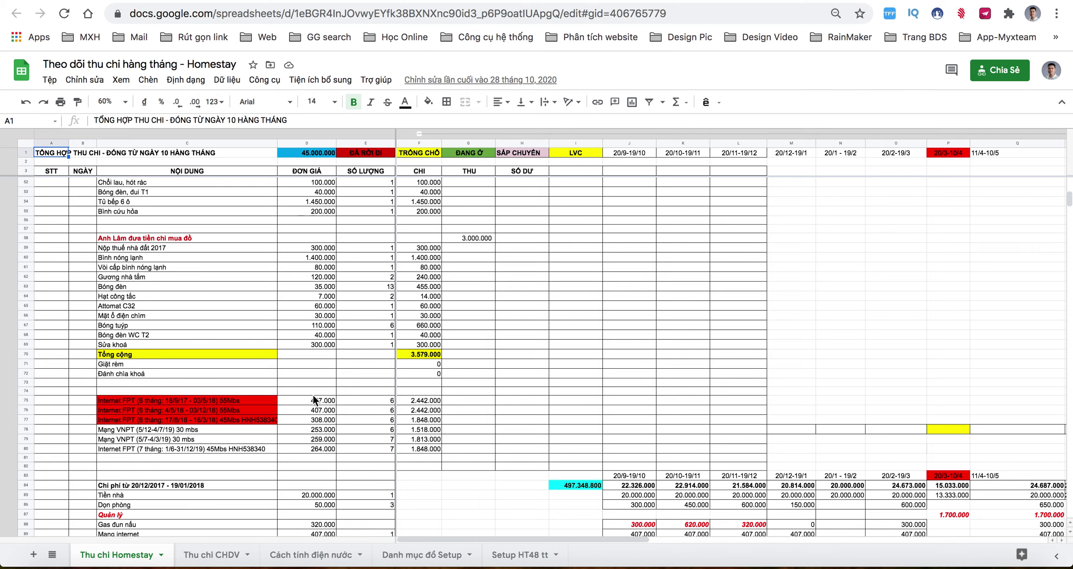
scroll(313, 395, "up", 7)
scroll(324, 363, "down", 5)
scroll(323, 362, "down", 3)
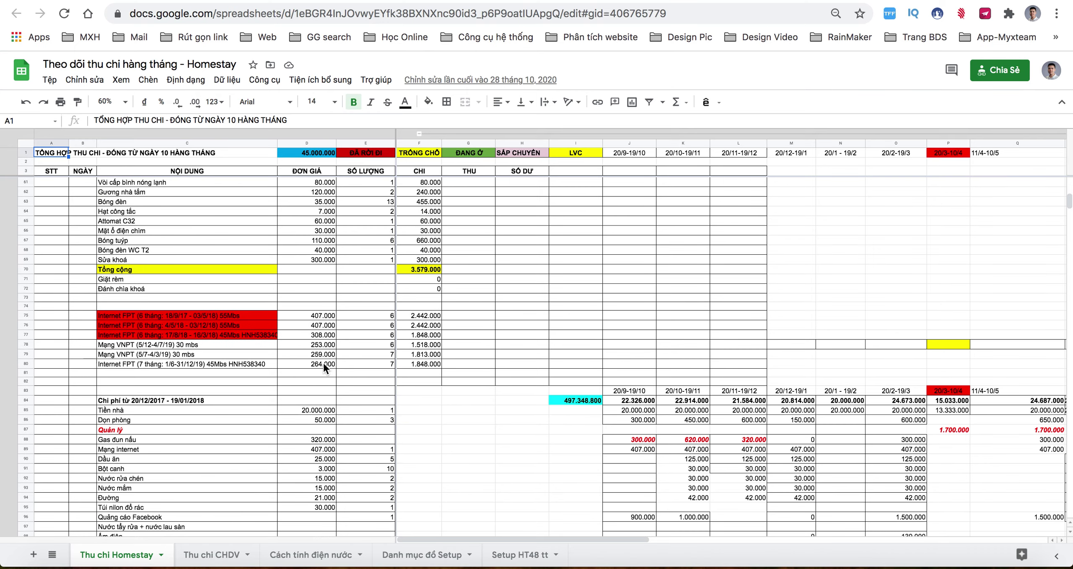
scroll(323, 362, "down", 3)
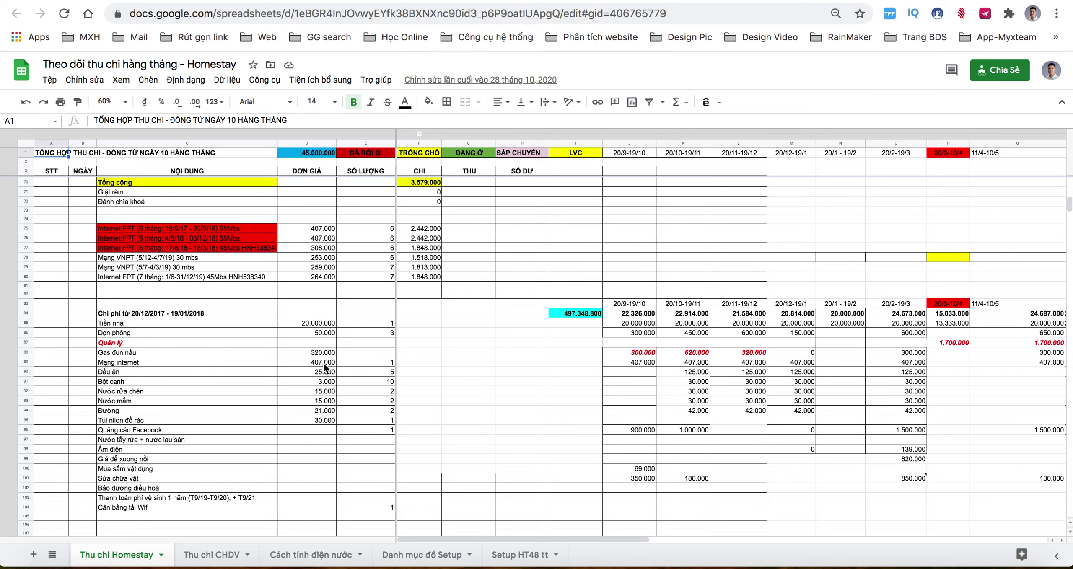
scroll(337, 400, "up", 3)
scroll(335, 447, "up", 5)
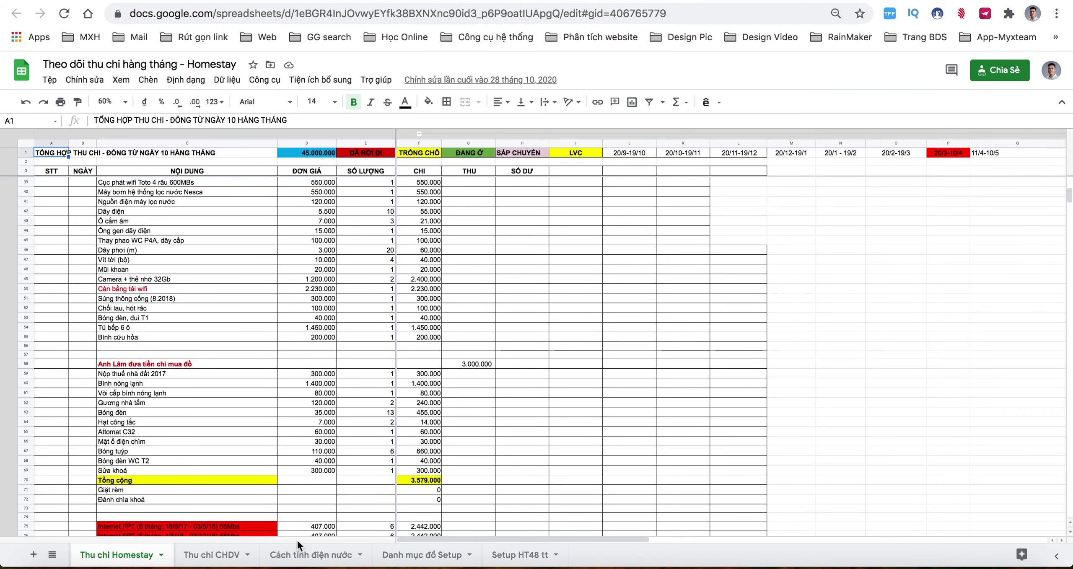
left_click(313, 556)
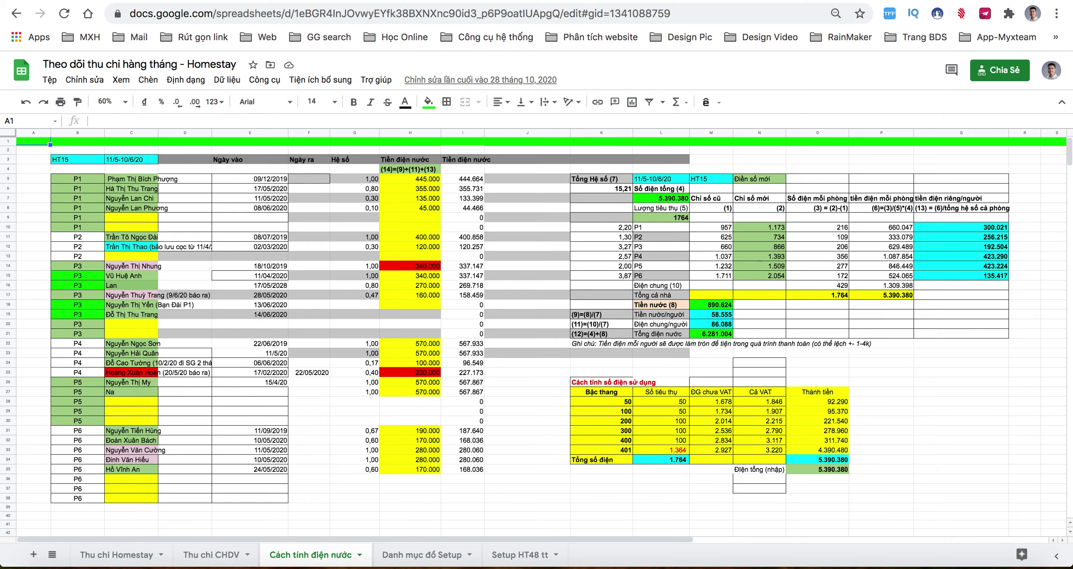
Go back up to the "Mẫu biểu Homestay" folder in Drive, switch to Trello and close the "Mẫu biểu Homestay" card.
left_click(750, 1)
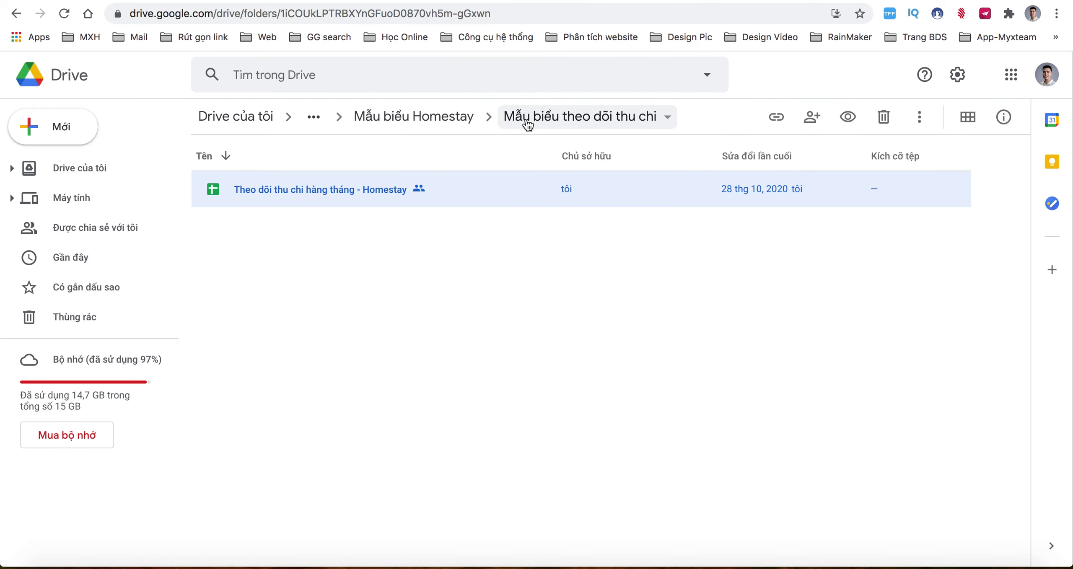
left_click(419, 116)
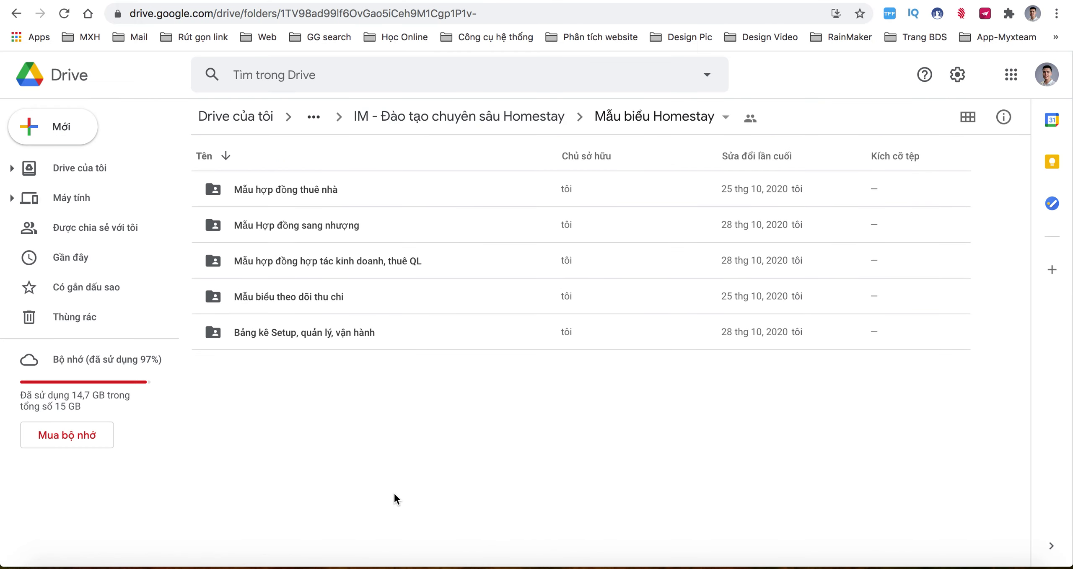
left_click(669, 2)
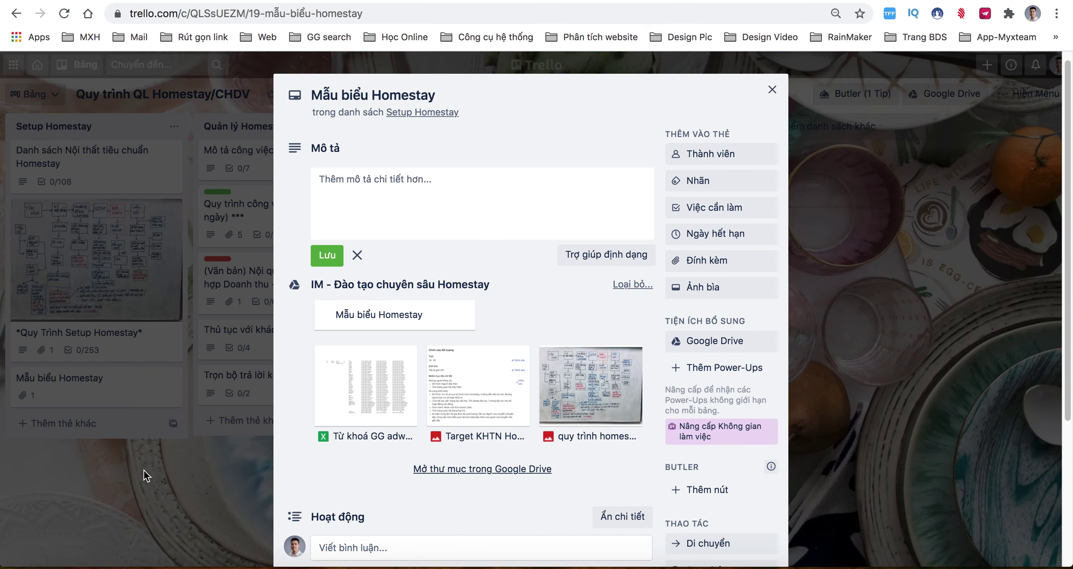
key("Escape")
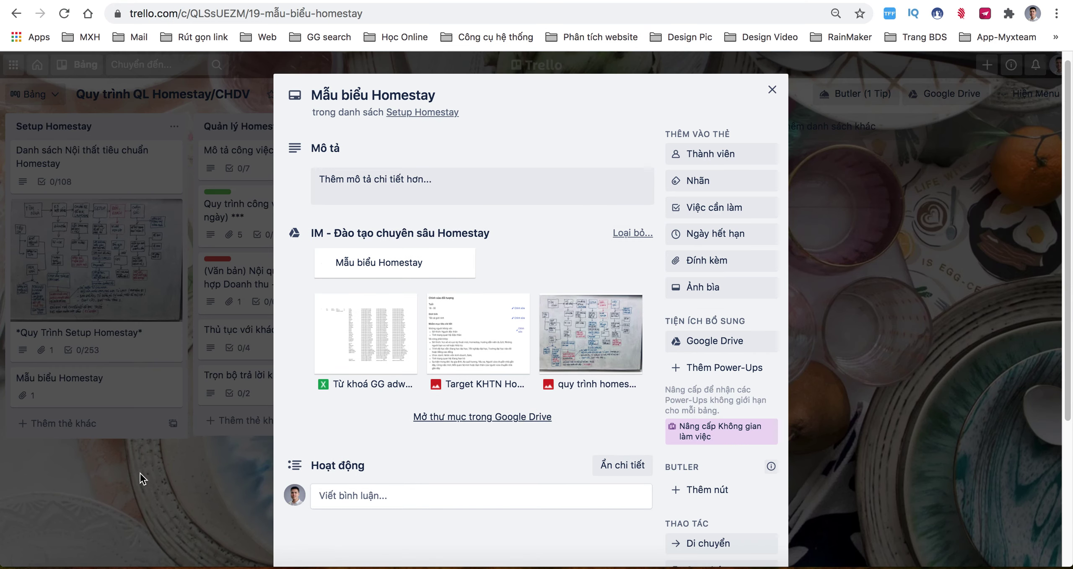
left_click(191, 488)
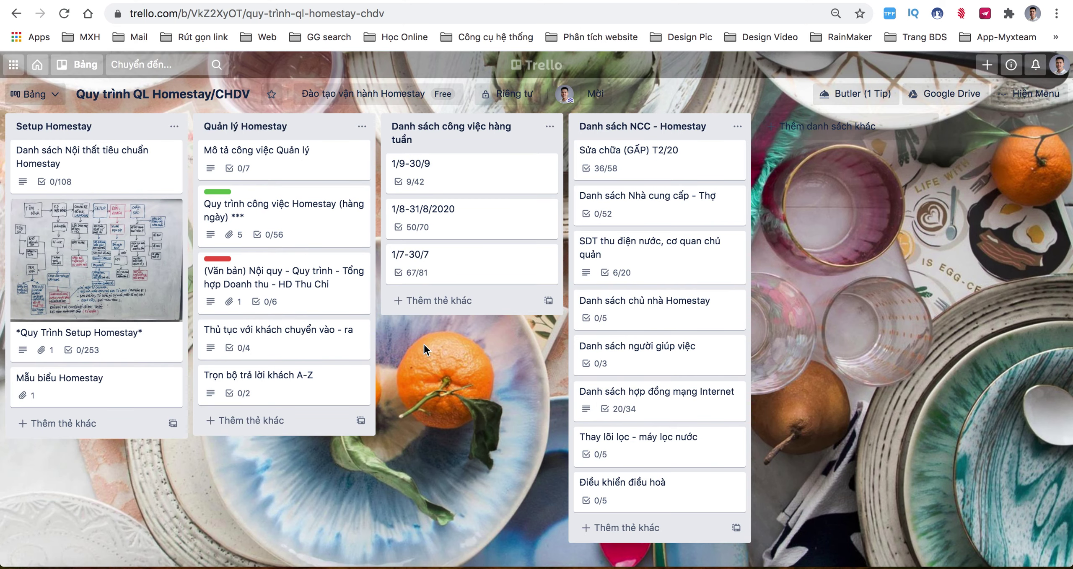
Open the "Mô tả công việc Quản lý" card, read its description and the manager's rights and duties checklists, and close it.
left_click(311, 159)
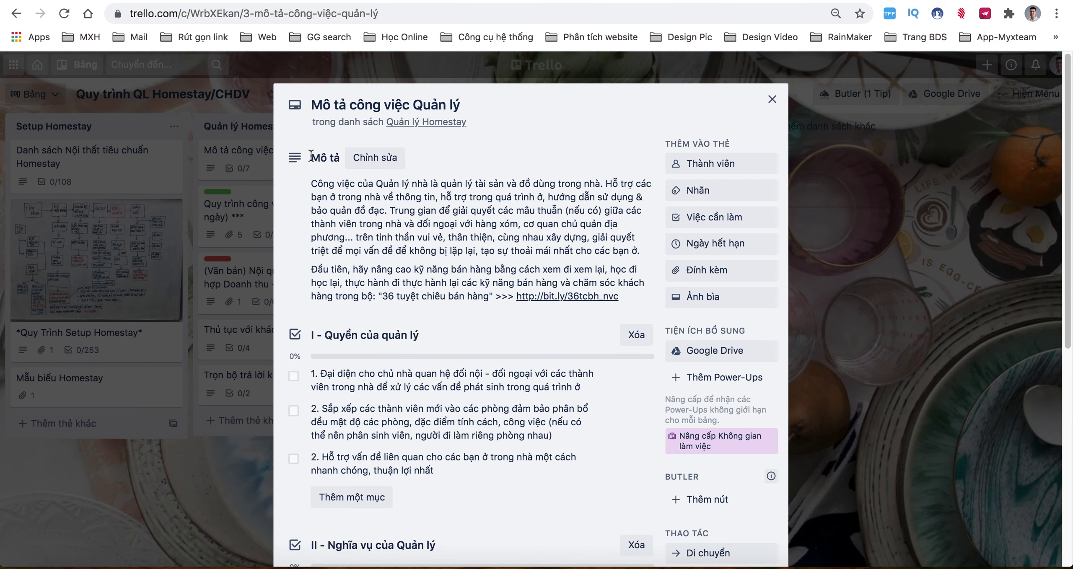
scroll(451, 323, "down", 2)
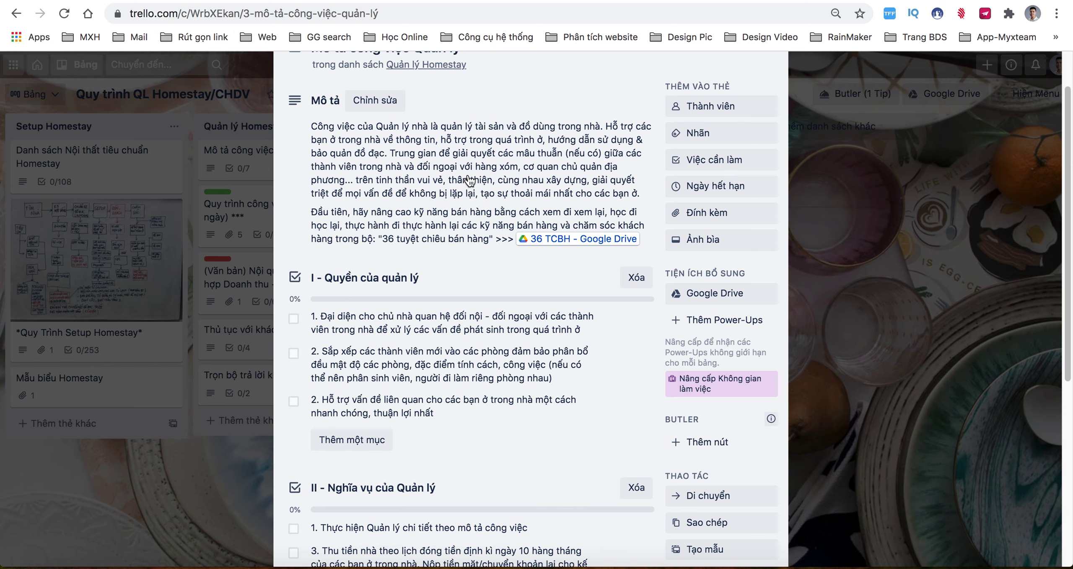
scroll(489, 233, "down", 3)
scroll(488, 234, "down", 1)
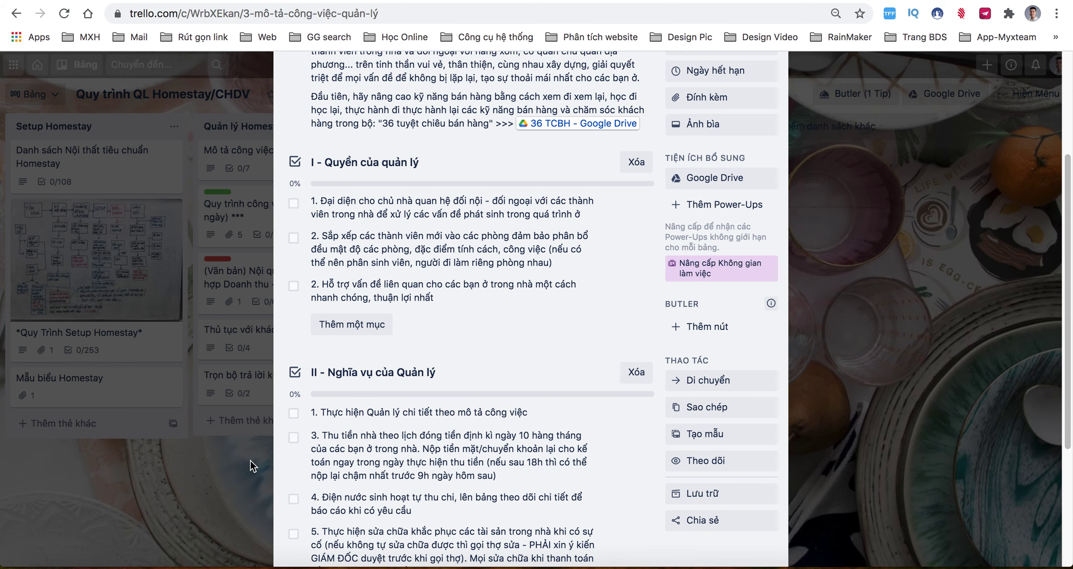
scroll(250, 460, "down", 3)
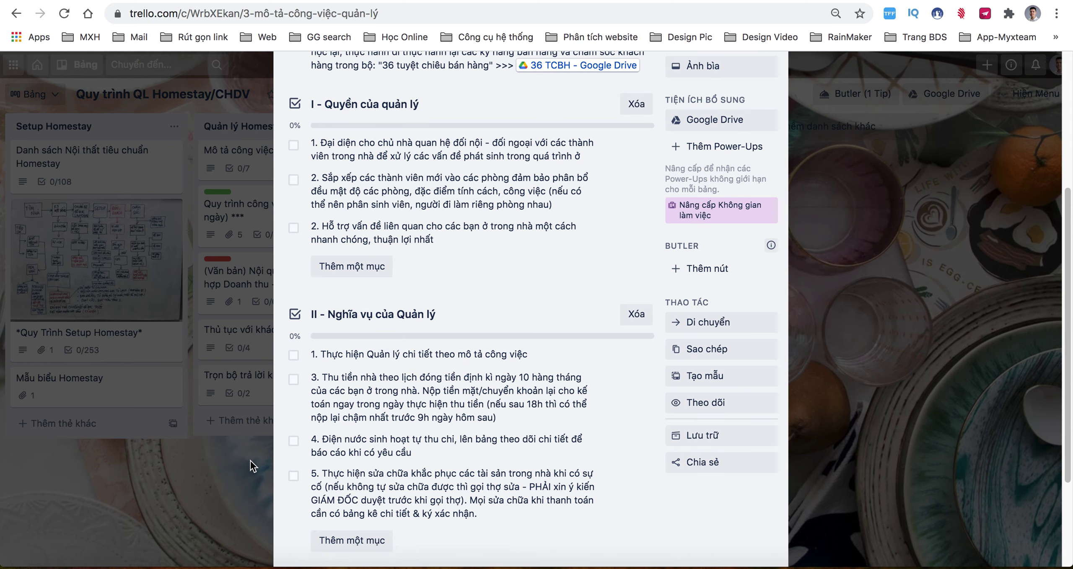
scroll(250, 461, "up", 10)
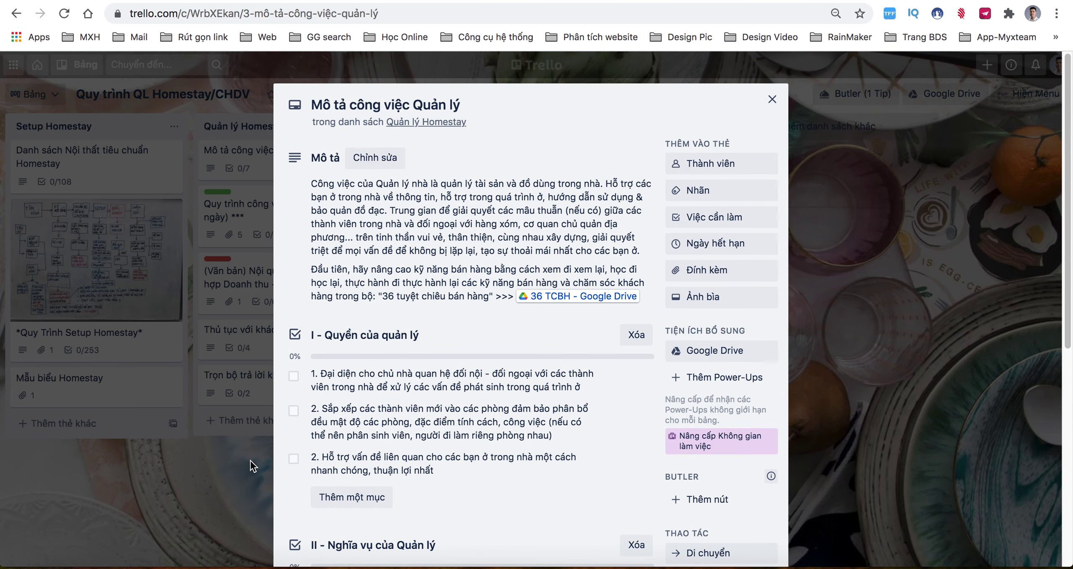
left_click(250, 461)
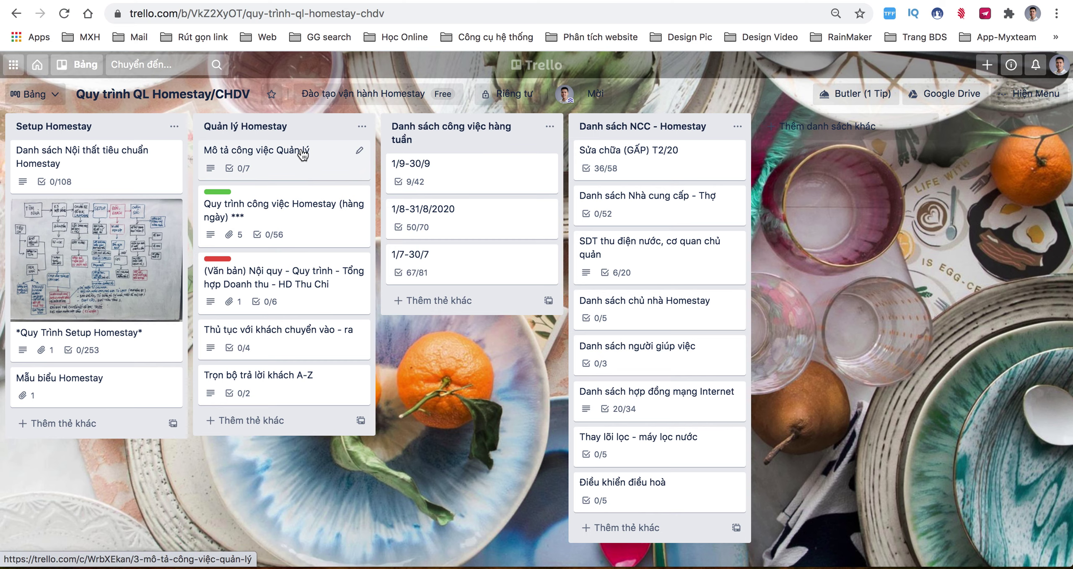
Open the "Quy trình công việc Homestay (hàng ngày)" card, look through its description, attachments and numbered task checklists, and close it.
left_click(320, 215)
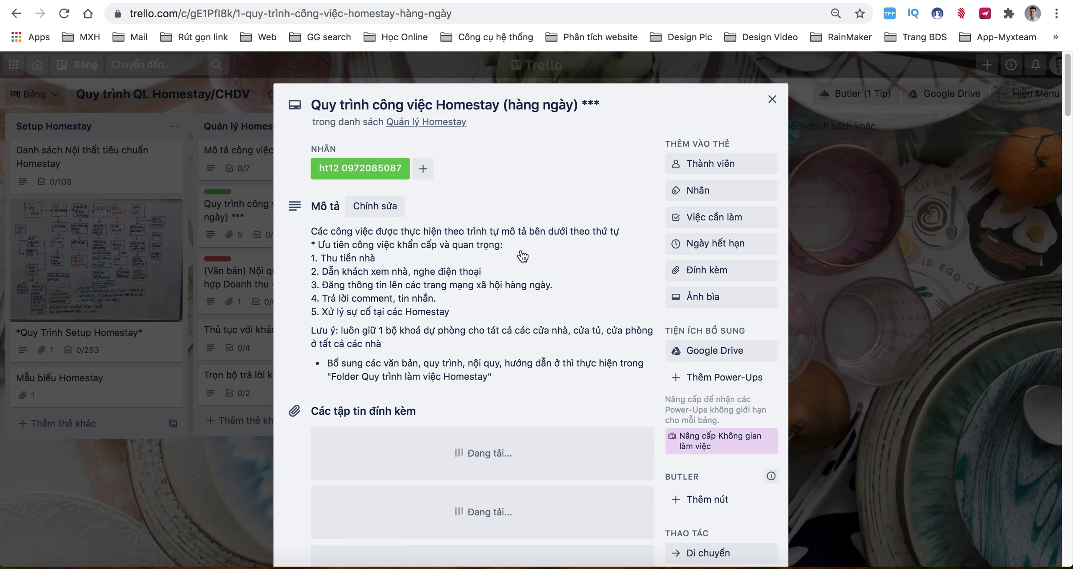
scroll(409, 269, "down", 6)
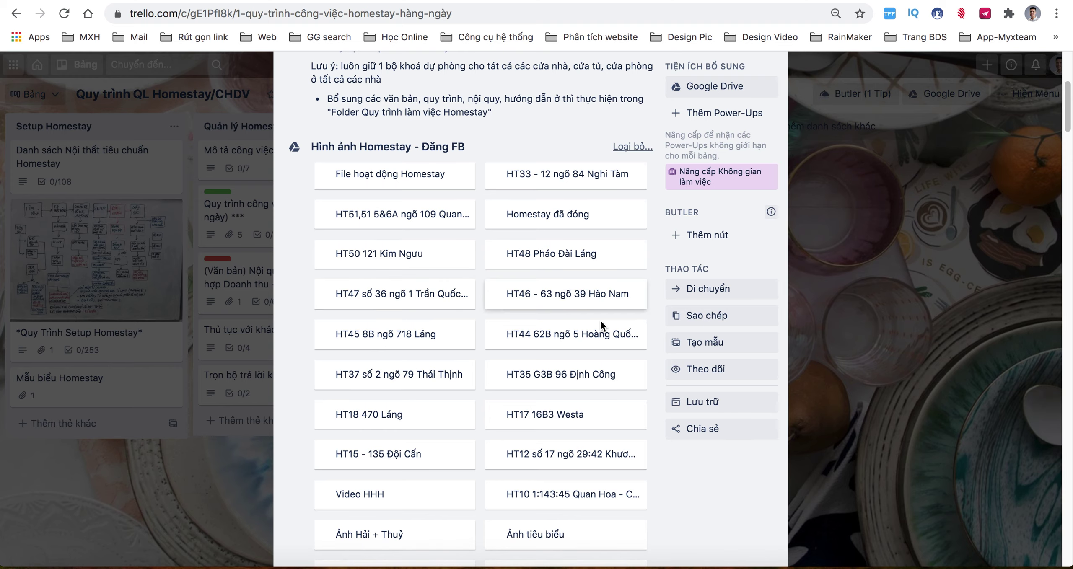
scroll(666, 302, "down", 7)
scroll(667, 305, "down", 15)
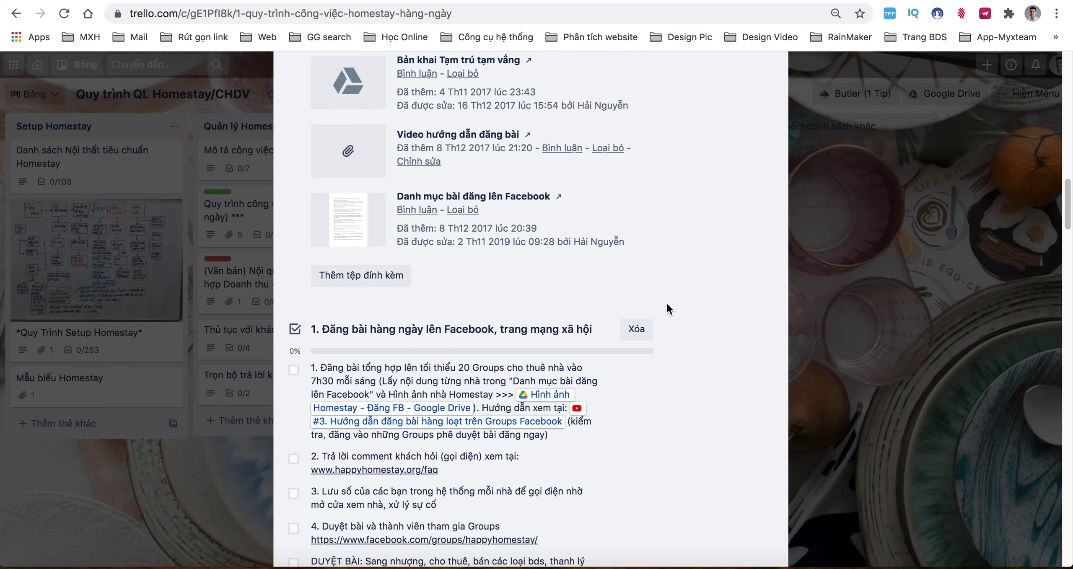
scroll(447, 318, "down", 6)
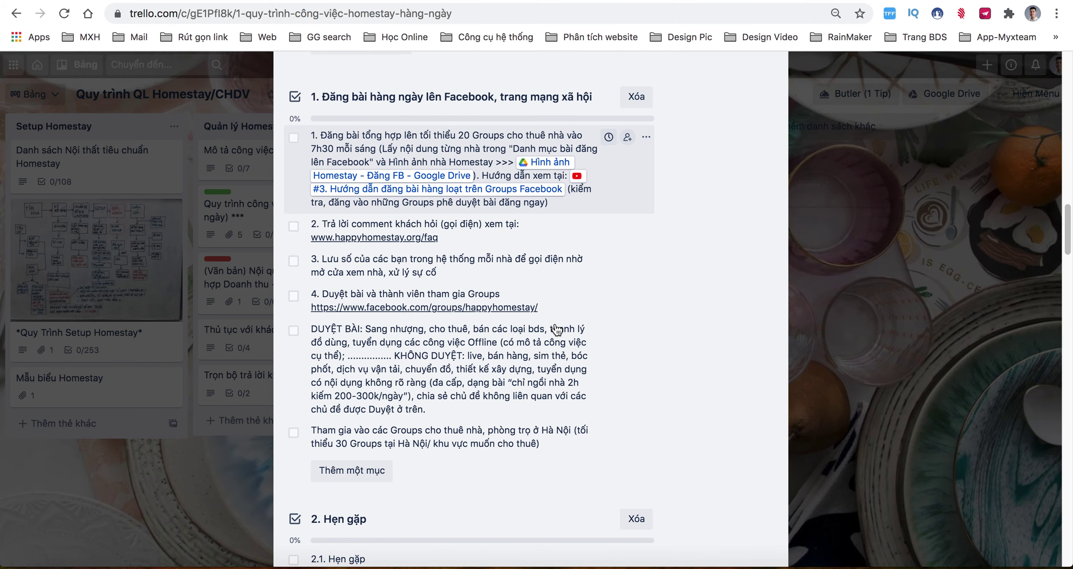
scroll(569, 328, "down", 20)
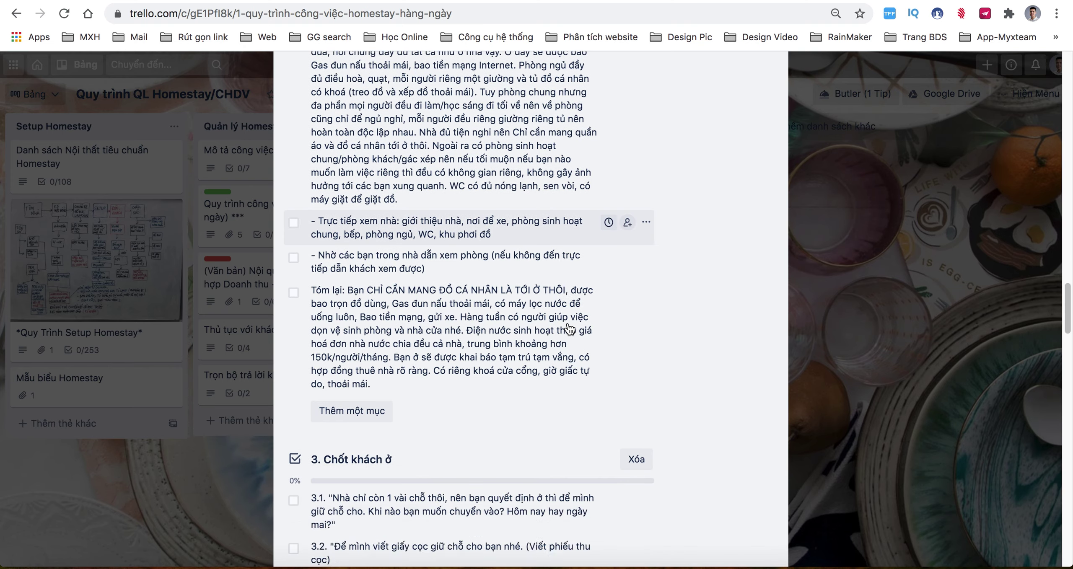
scroll(569, 328, "down", 10)
scroll(569, 329, "down", 9)
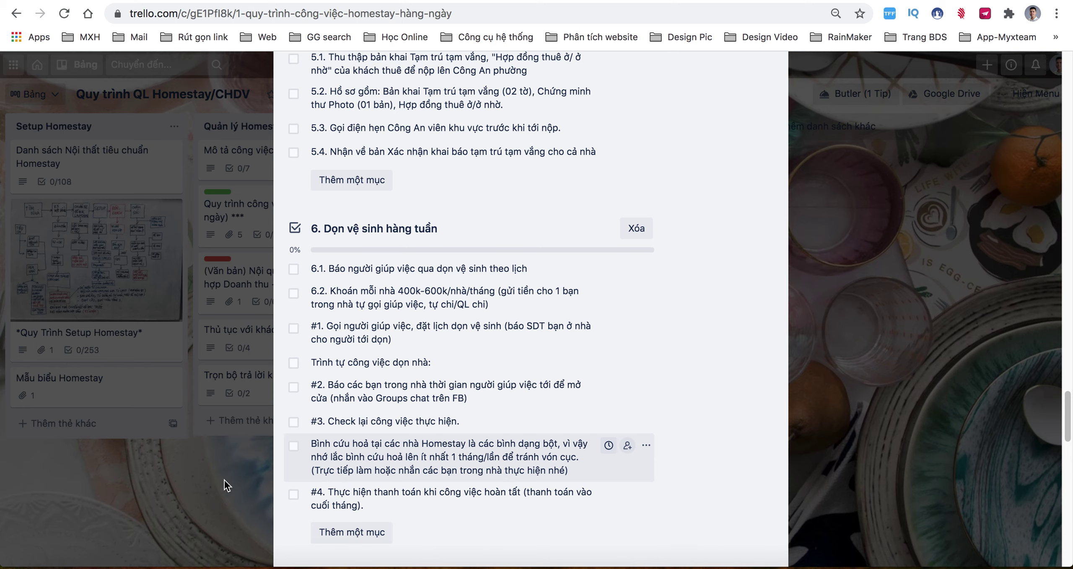
scroll(481, 444, "down", 15)
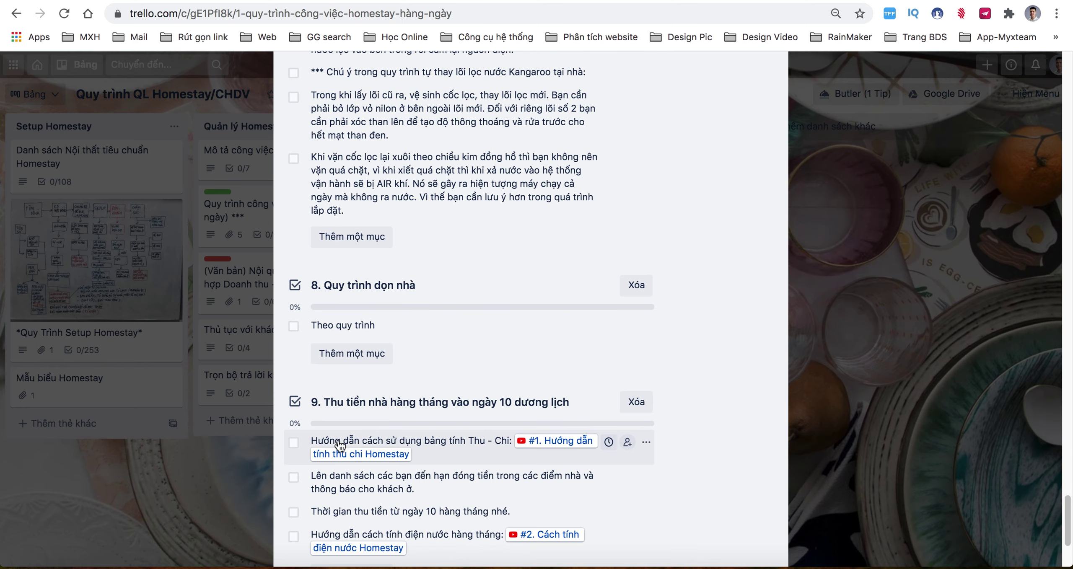
scroll(455, 414, "down", 5)
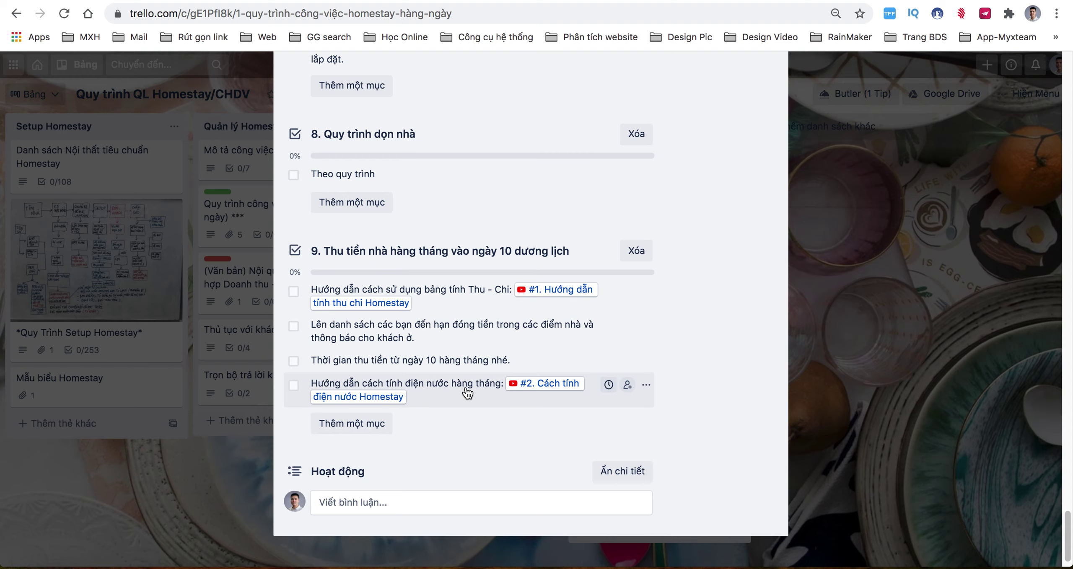
left_click(214, 485)
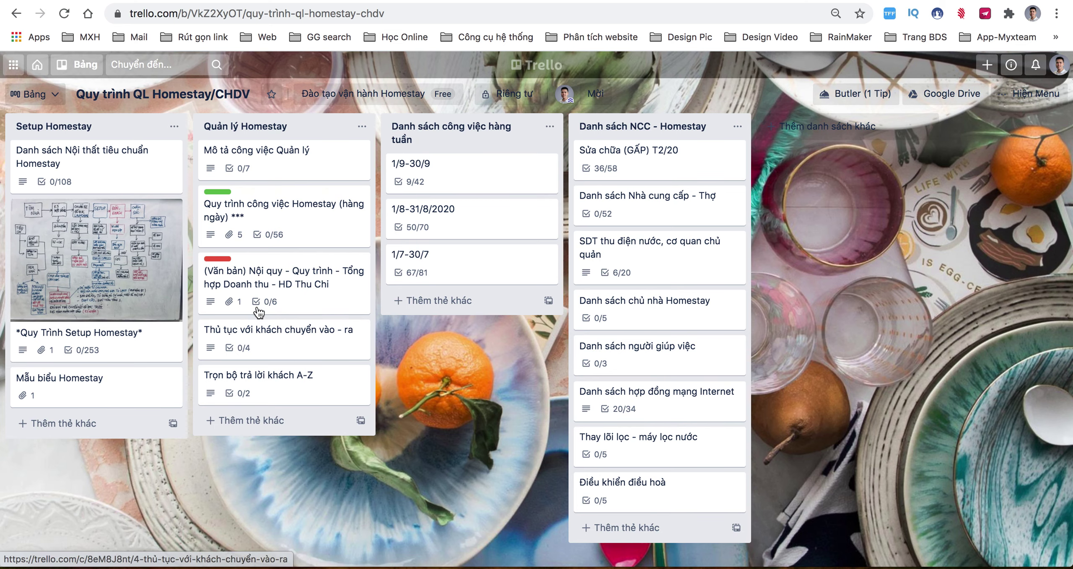
Open the "(Văn bản) Nội quy - Quy trình" card, review its payment rules, Drive documents and file and cleaning checklists, and close it.
left_click(300, 279)
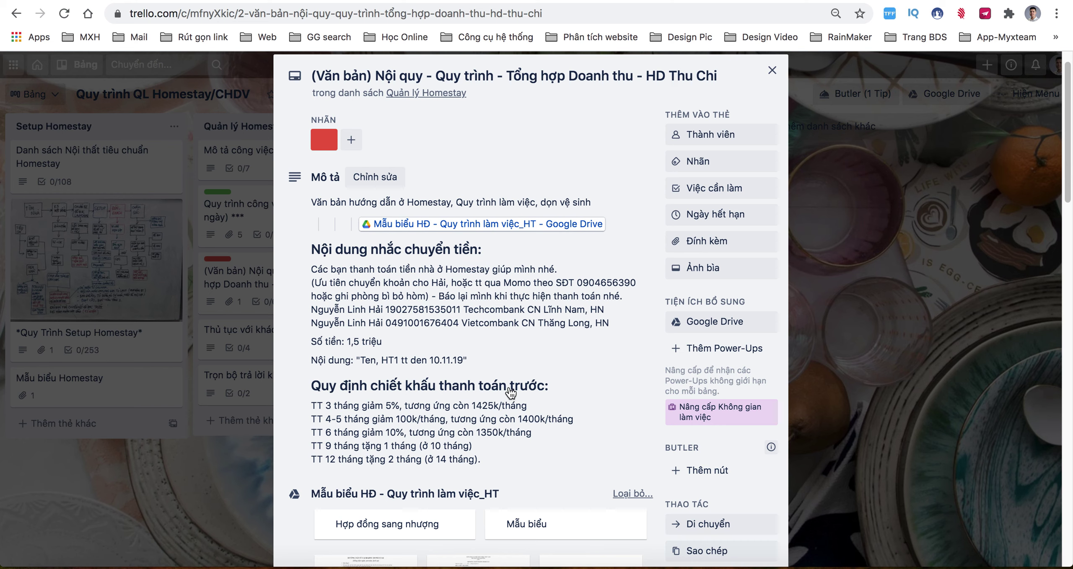
scroll(528, 392, "down", 10)
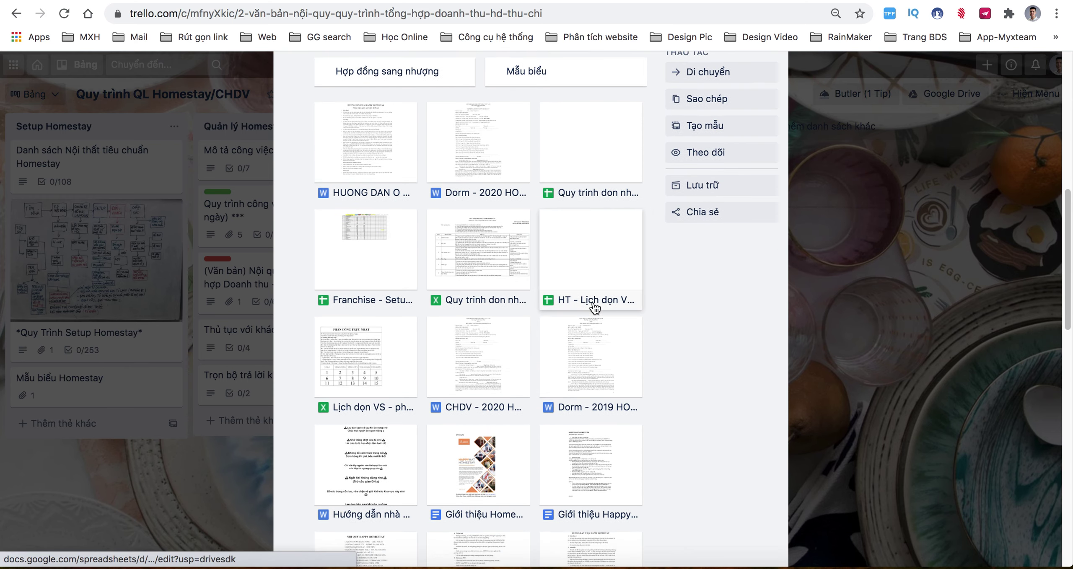
scroll(594, 306, "down", 8)
scroll(597, 307, "down", 1)
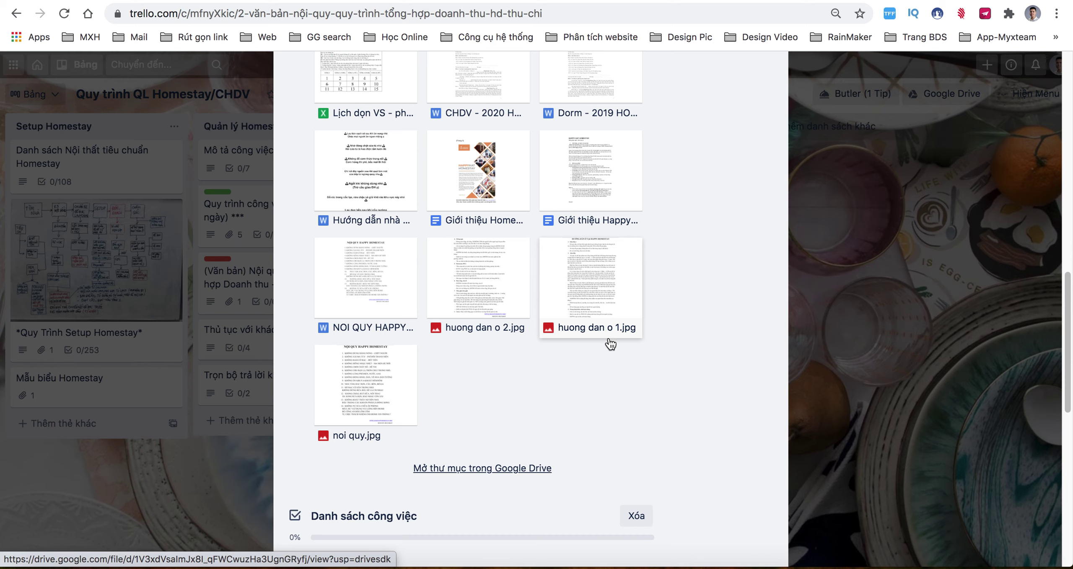
scroll(578, 390, "down", 9)
scroll(587, 369, "down", 3)
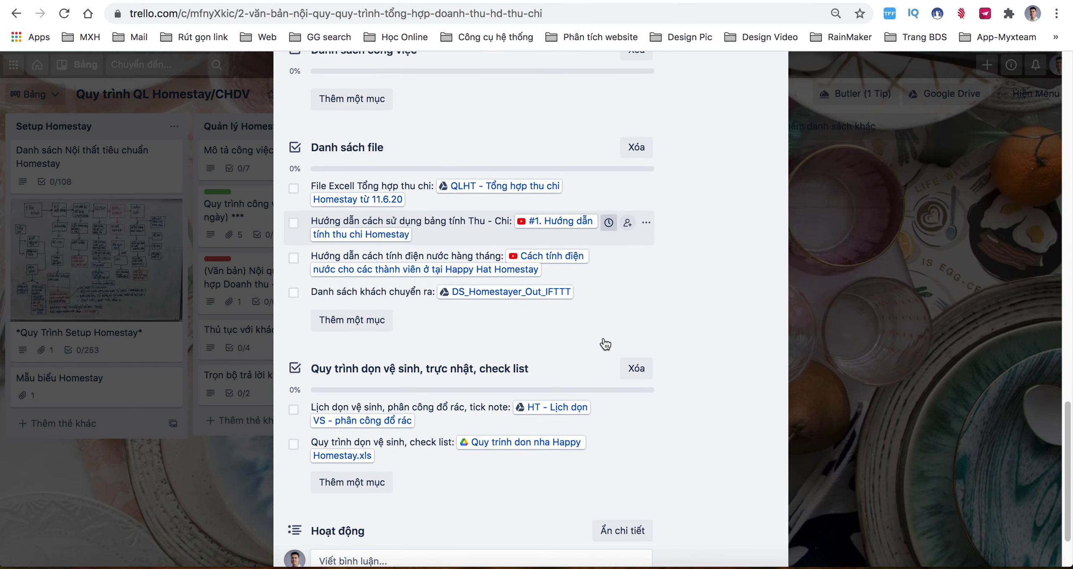
scroll(420, 252, "down", 2)
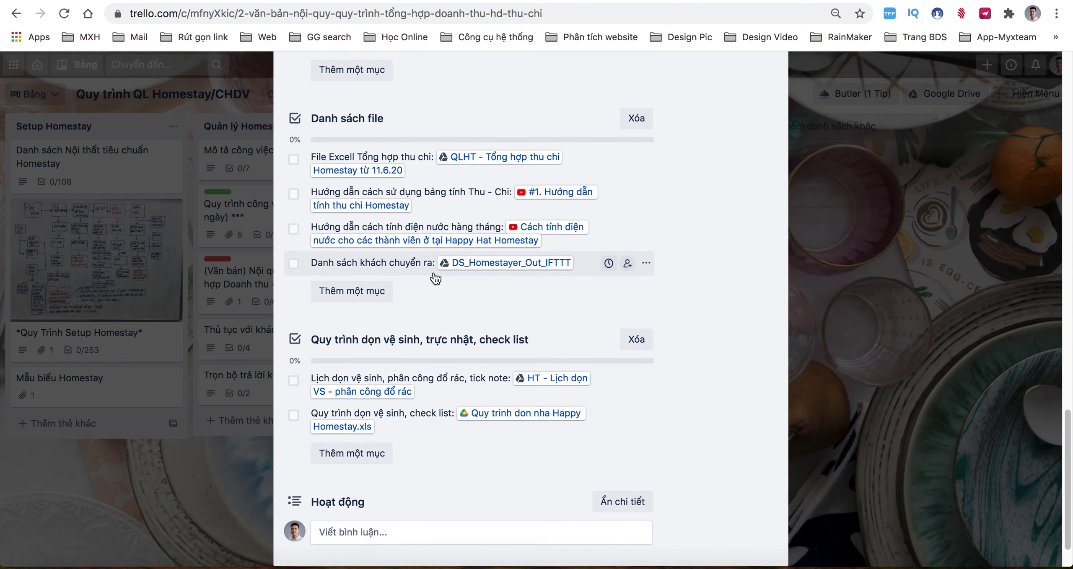
left_click(201, 471)
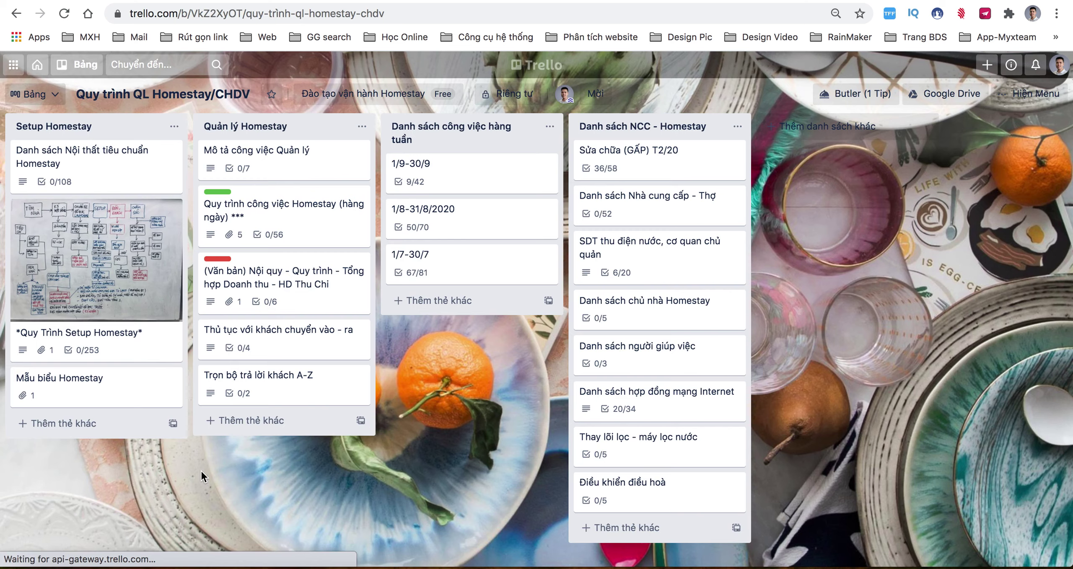
Read the "Thủ tục với khách chuyển vào - ra" card and the "Trọn bộ trả lời khách A-Z" card, closing each one.
left_click(297, 348)
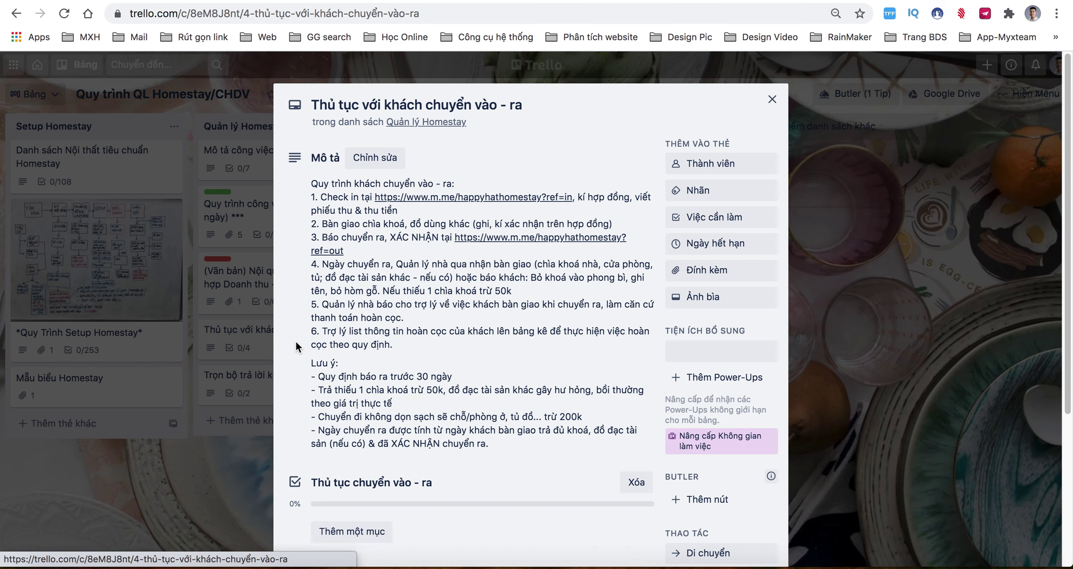
scroll(474, 290, "down", 1)
scroll(474, 289, "down", 5)
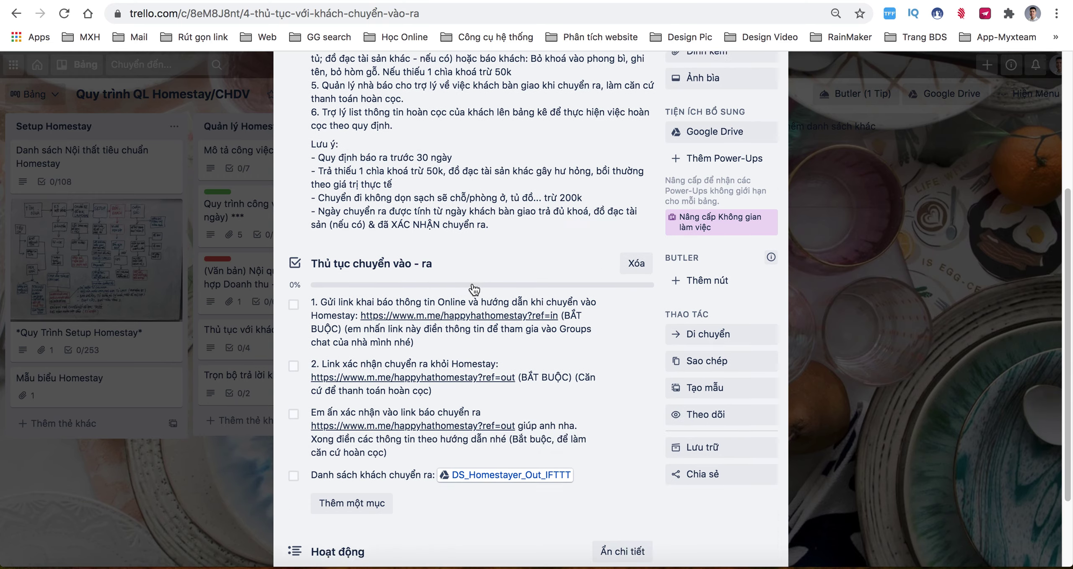
left_click(214, 473)
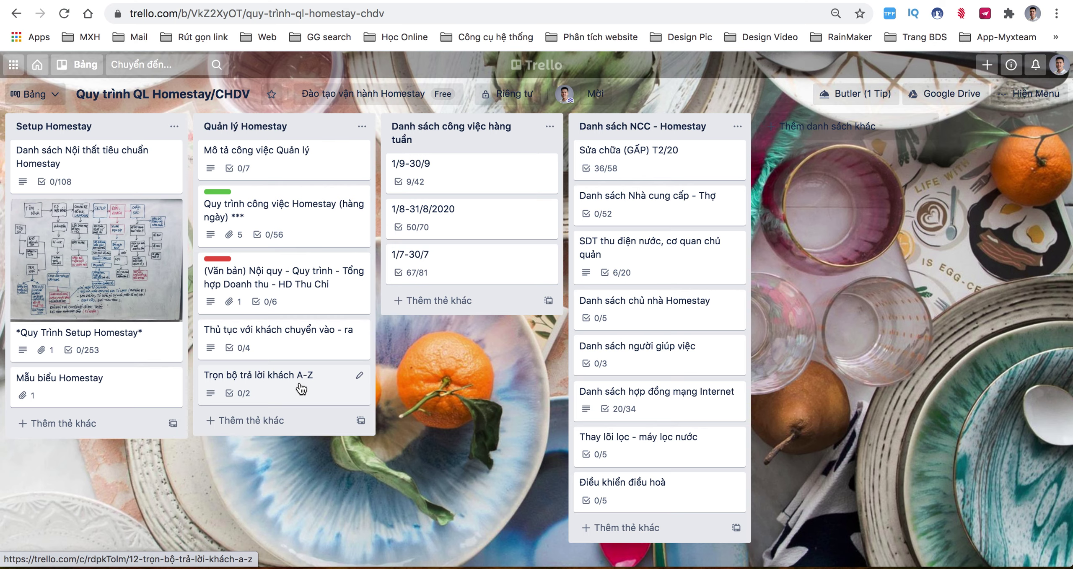
left_click(301, 386)
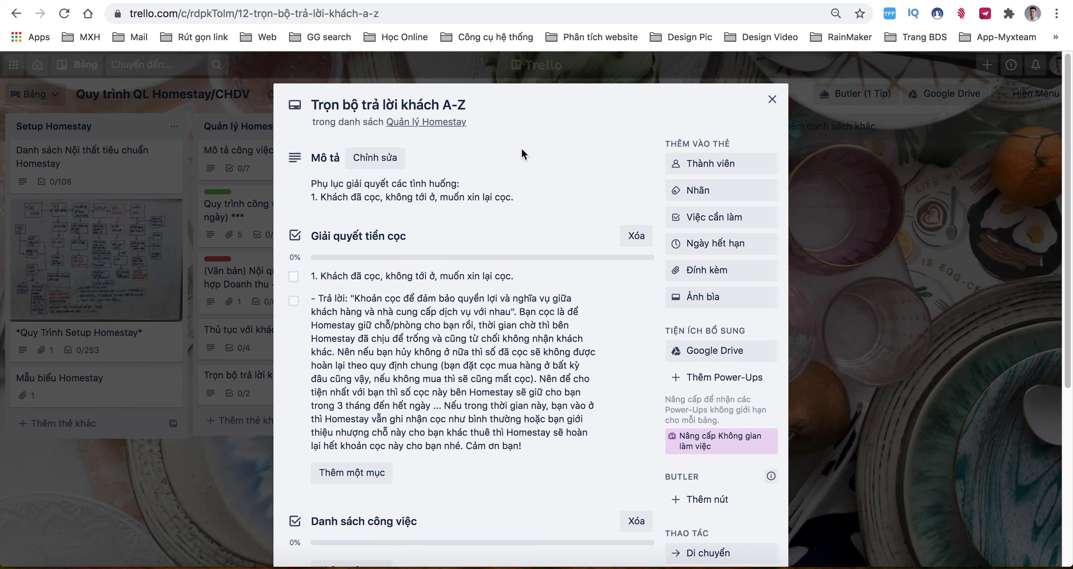
left_click(774, 103)
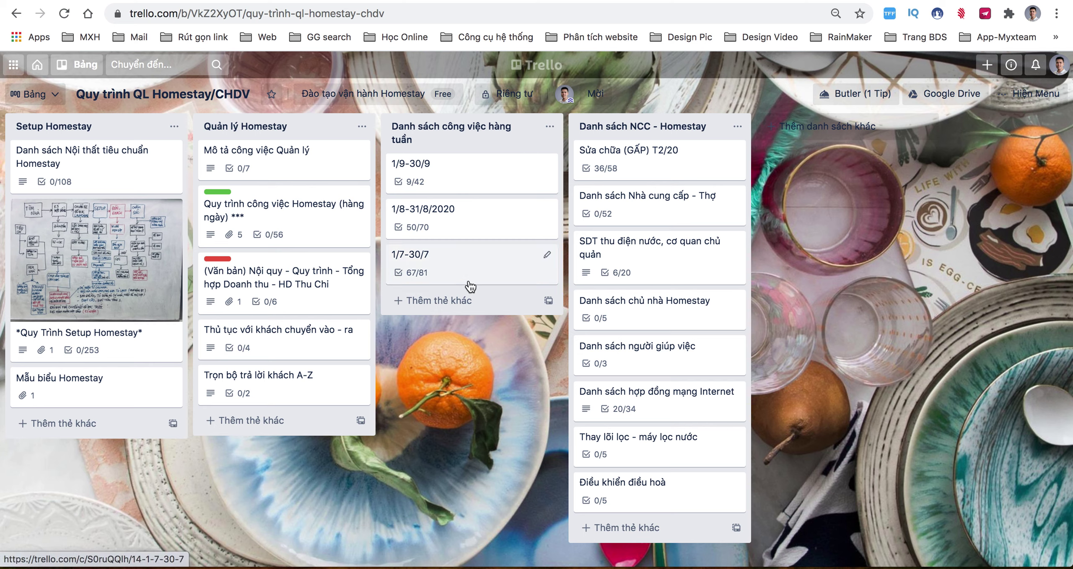
Open the "1/9-30/9" weekly work card, and tick and untick the 7h HT15 appointment in its "3/9" checklist.
left_click(473, 180)
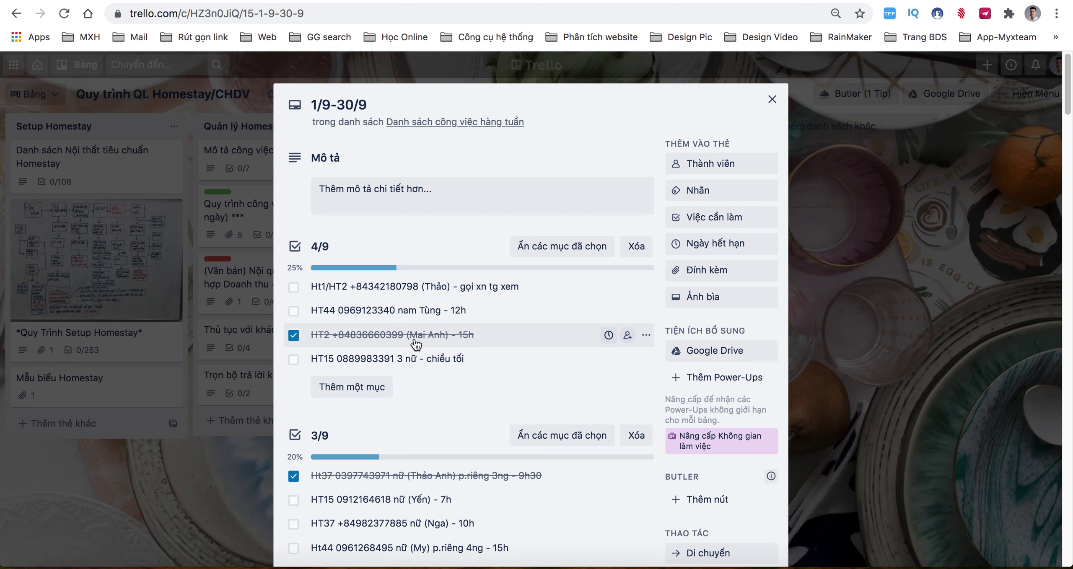
scroll(394, 354, "down", 7)
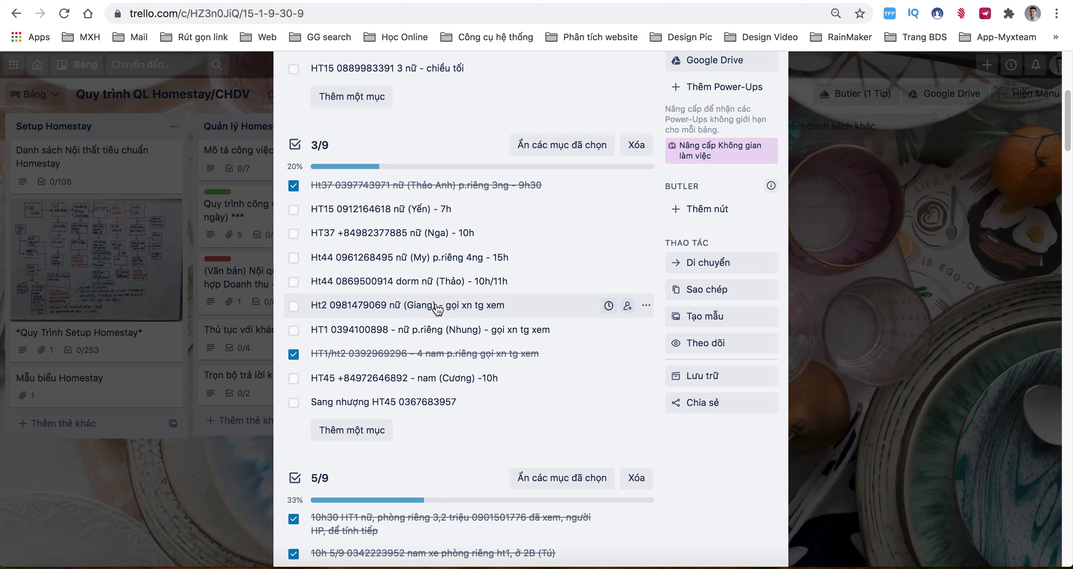
left_click(294, 210)
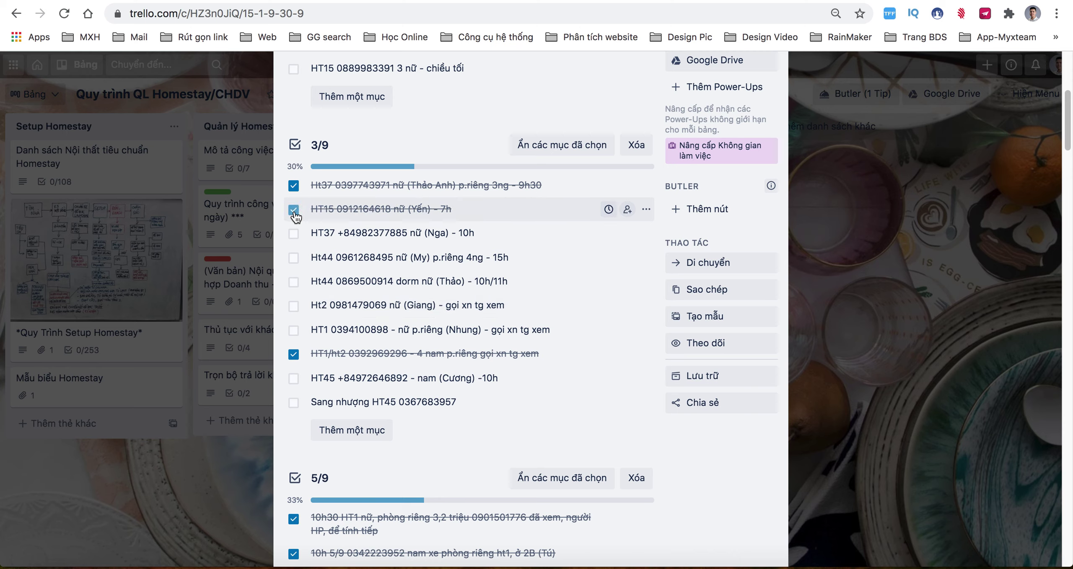
left_click(294, 211)
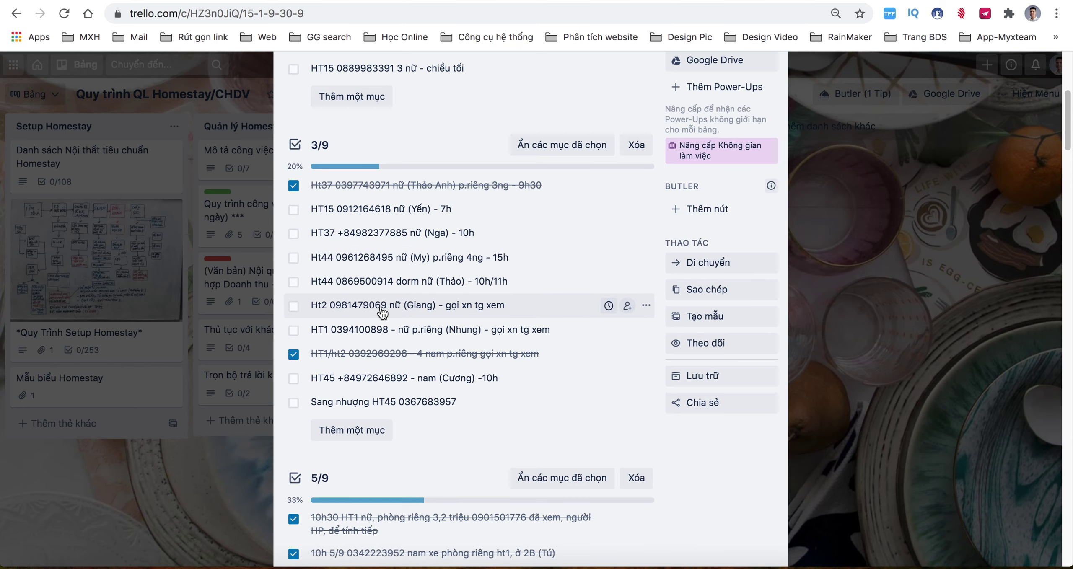
Move the Ht2 item in the "3/9" checklist down to just above the "Sang nhượng HT45" item, and close the card.
scroll(377, 294, "down", 1)
left_click(373, 280)
left_click_drag(373, 280, 417, 348)
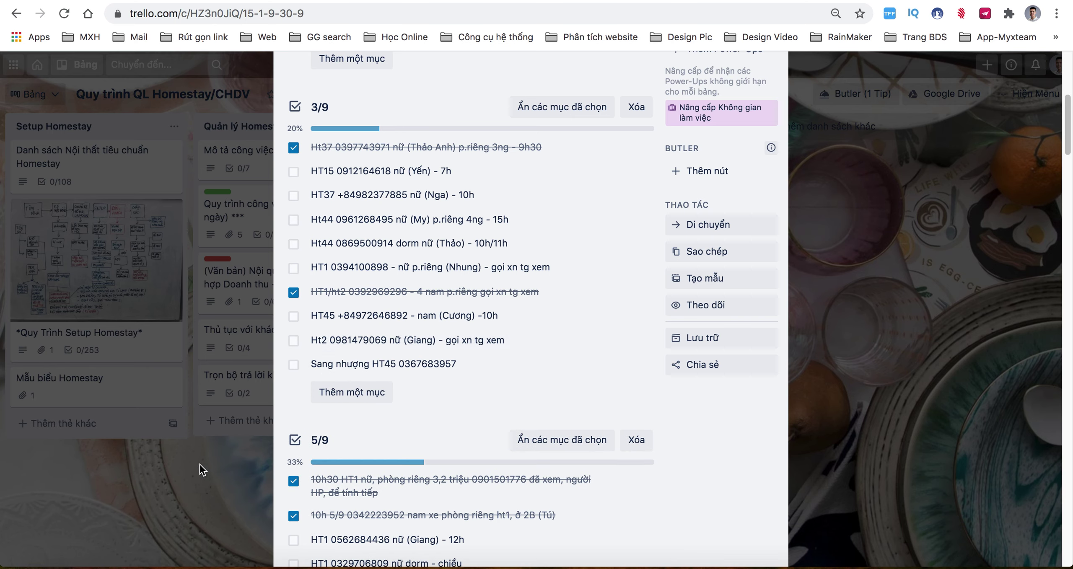
left_click(209, 478)
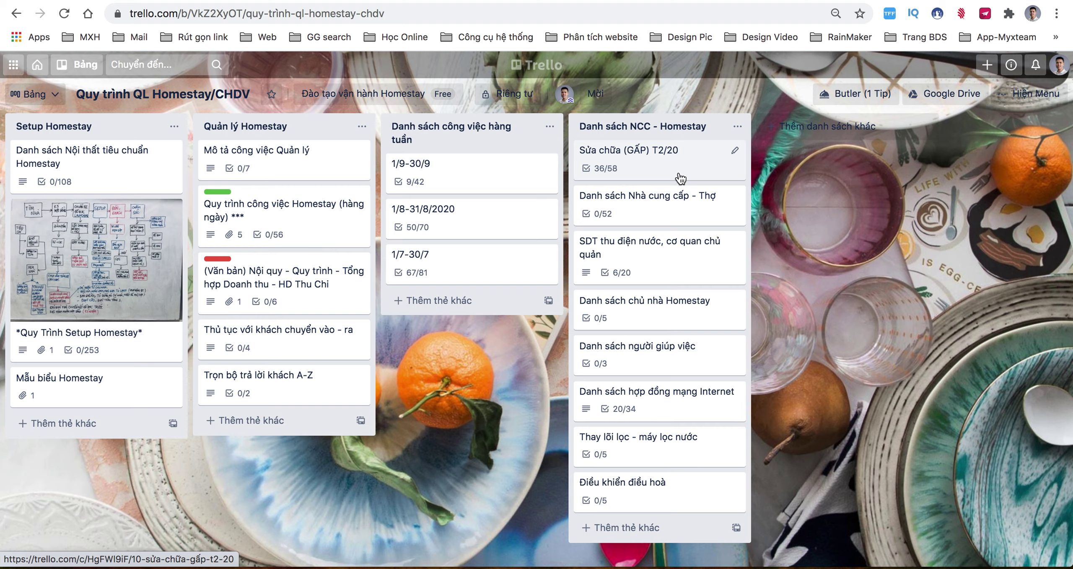
Open the "Danh sách Nhà cung cấp - Thợ" card, look through its supplier, repairman and stationery checklists, and close it.
left_click(662, 211)
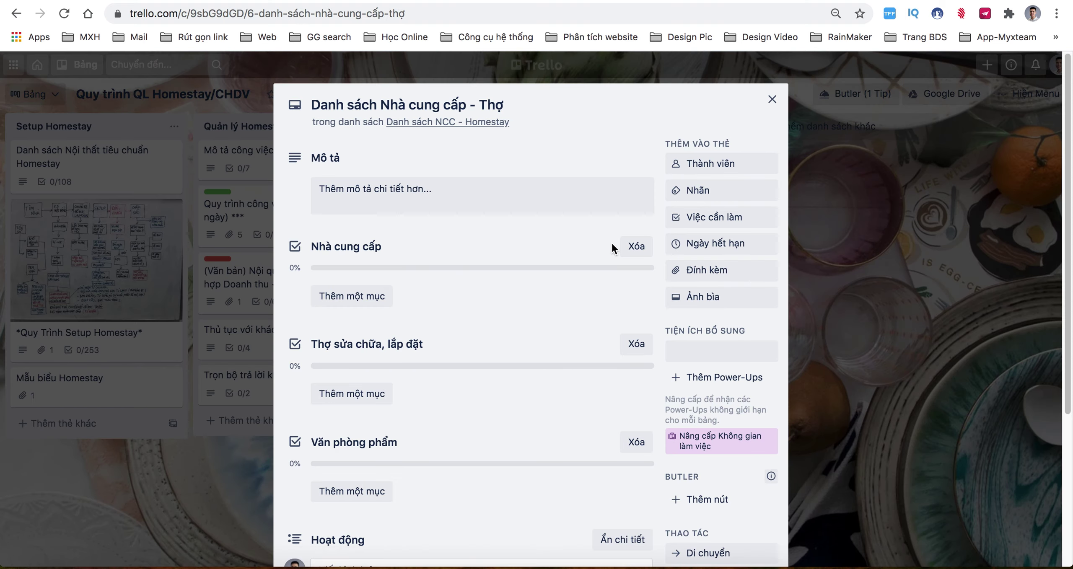
scroll(566, 282, "down", 10)
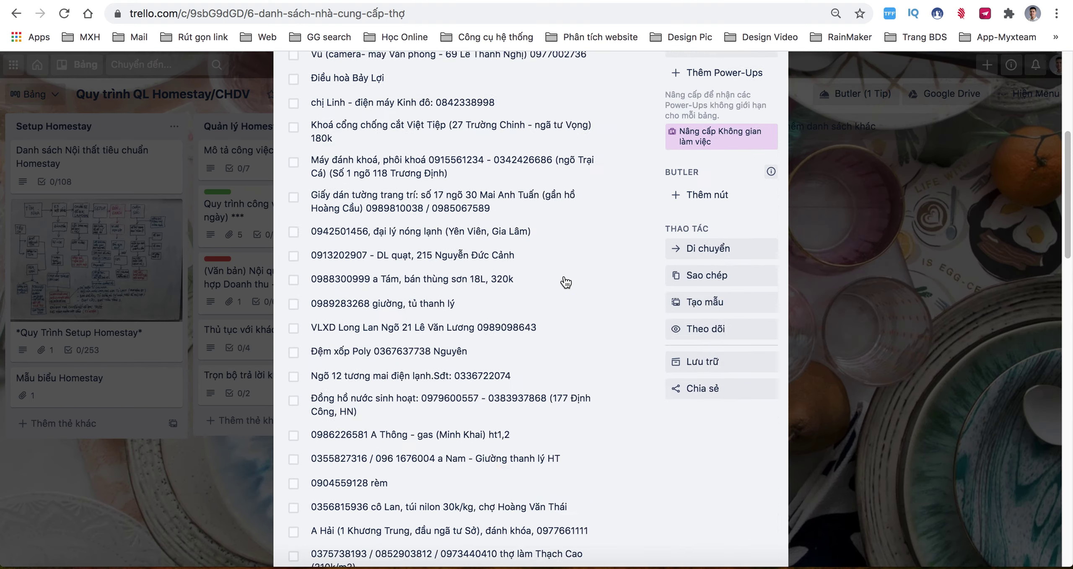
scroll(566, 282, "down", 20)
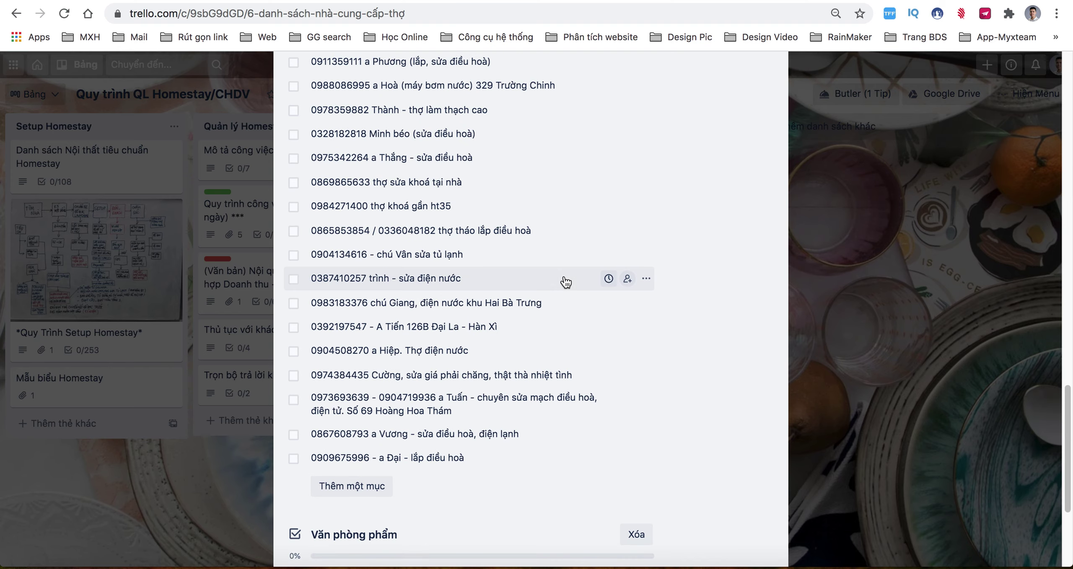
scroll(566, 282, "down", 2)
scroll(566, 283, "up", 3)
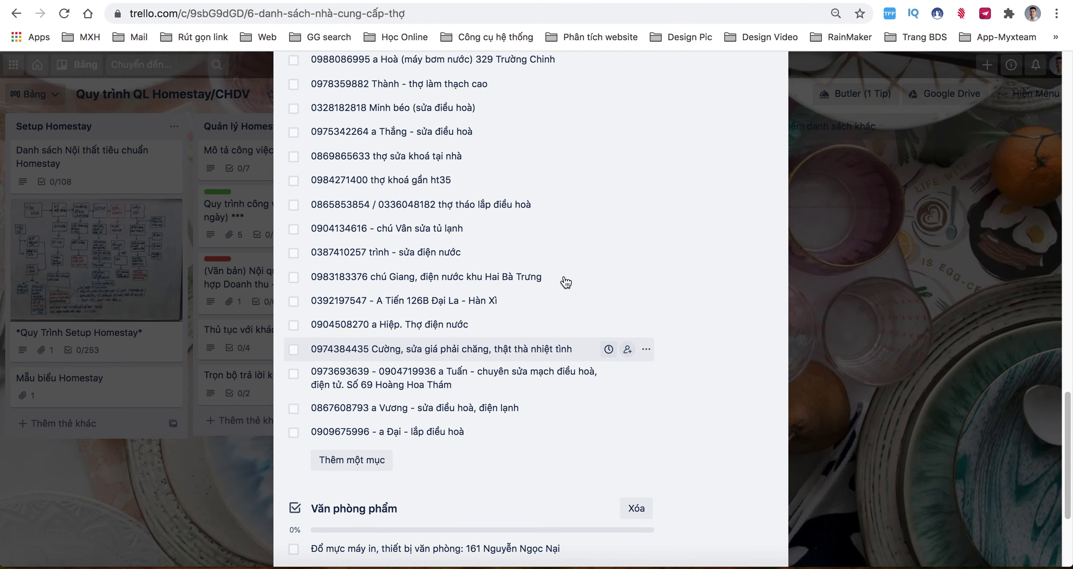
scroll(566, 282, "up", 3)
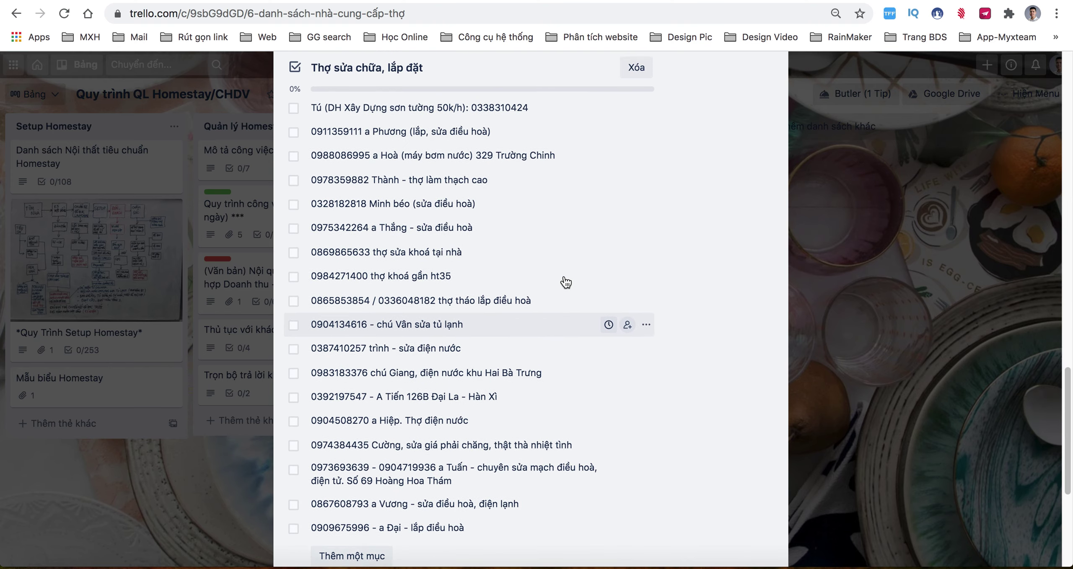
scroll(566, 282, "up", 20)
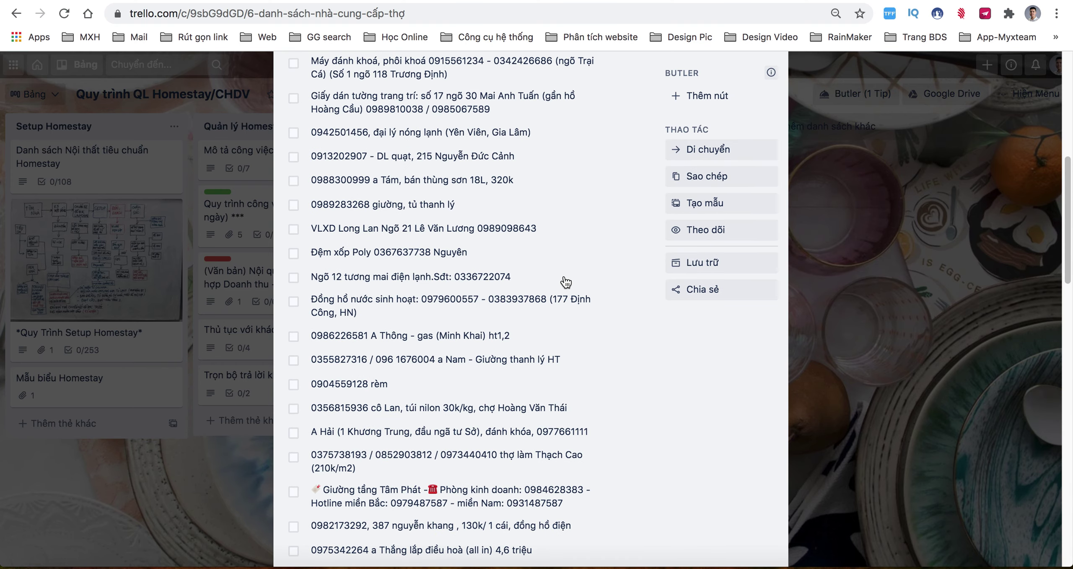
left_click(890, 306)
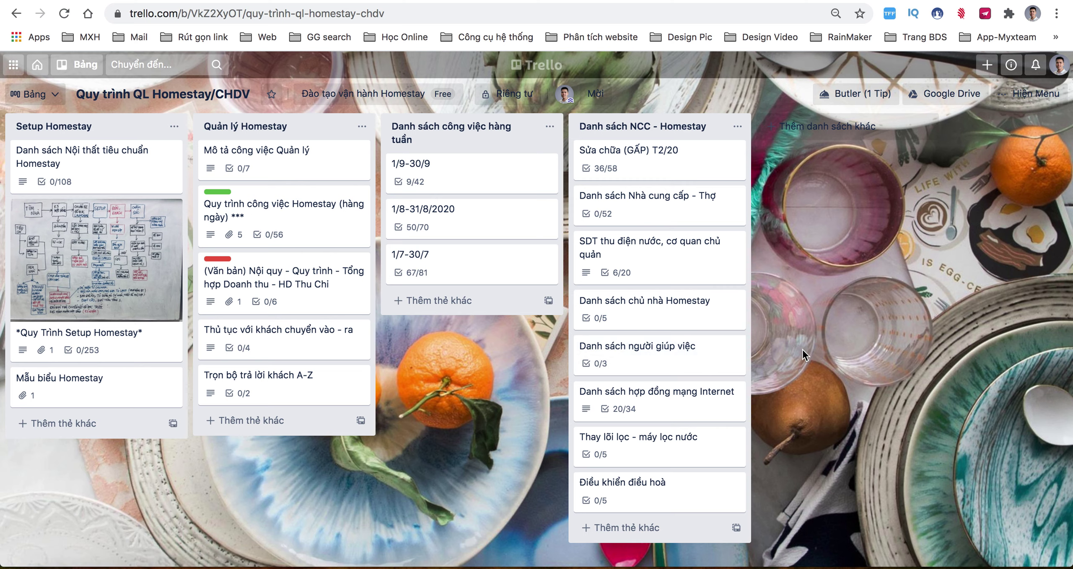
View the checklists in the "Thay lõi lọc - máy lọc nước" and "Điều khiển điều hoà" cards, closing each one.
left_click(673, 452)
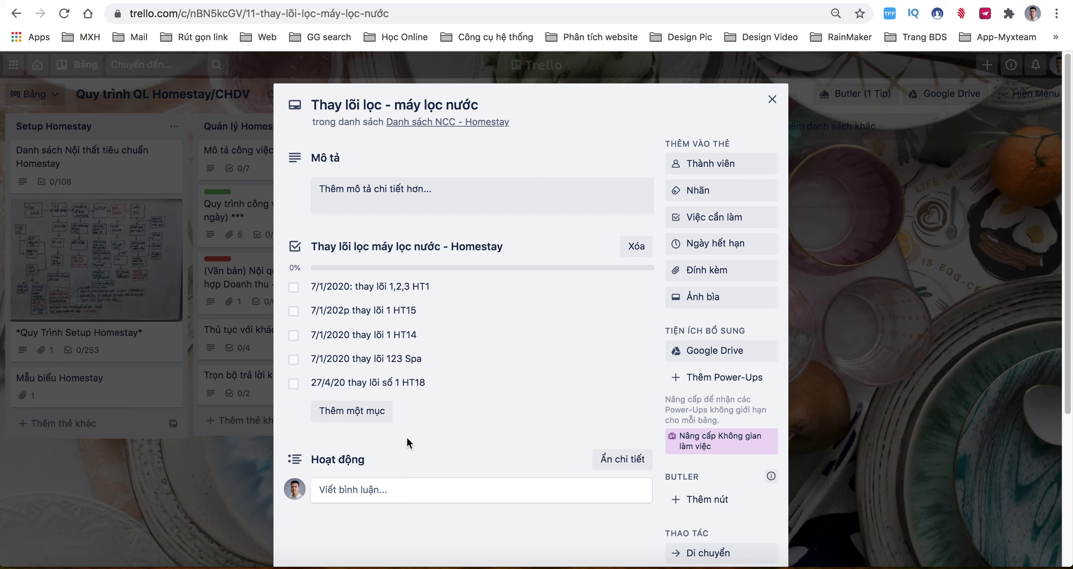
left_click(237, 488)
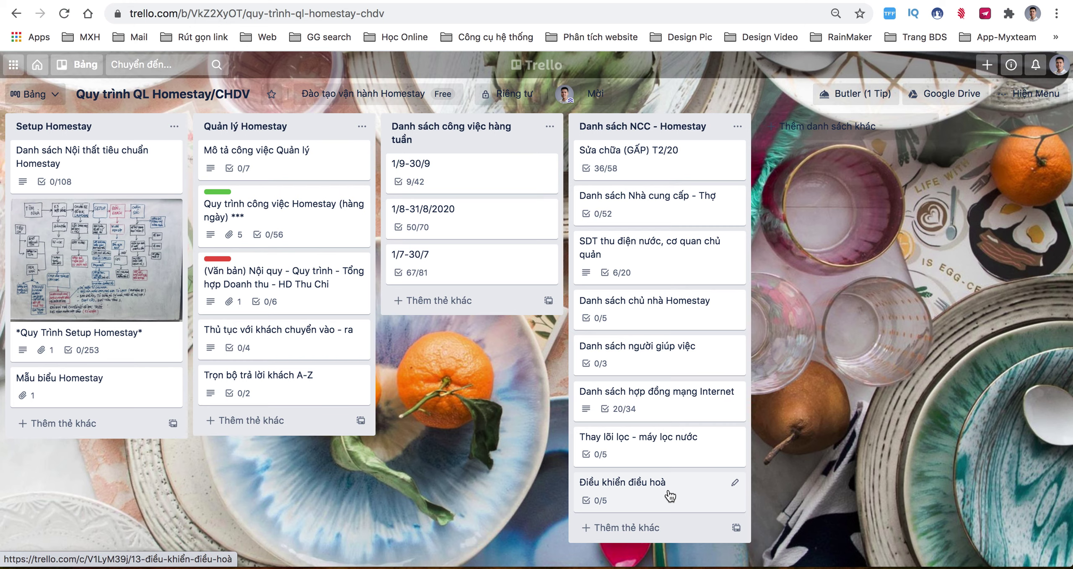
left_click(671, 497)
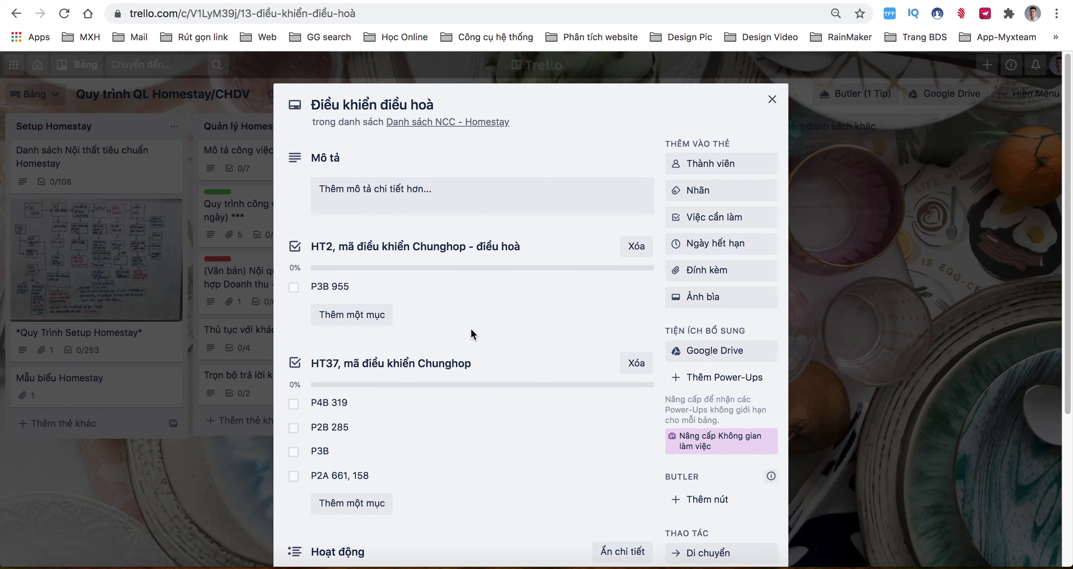
scroll(395, 421, "down", 3)
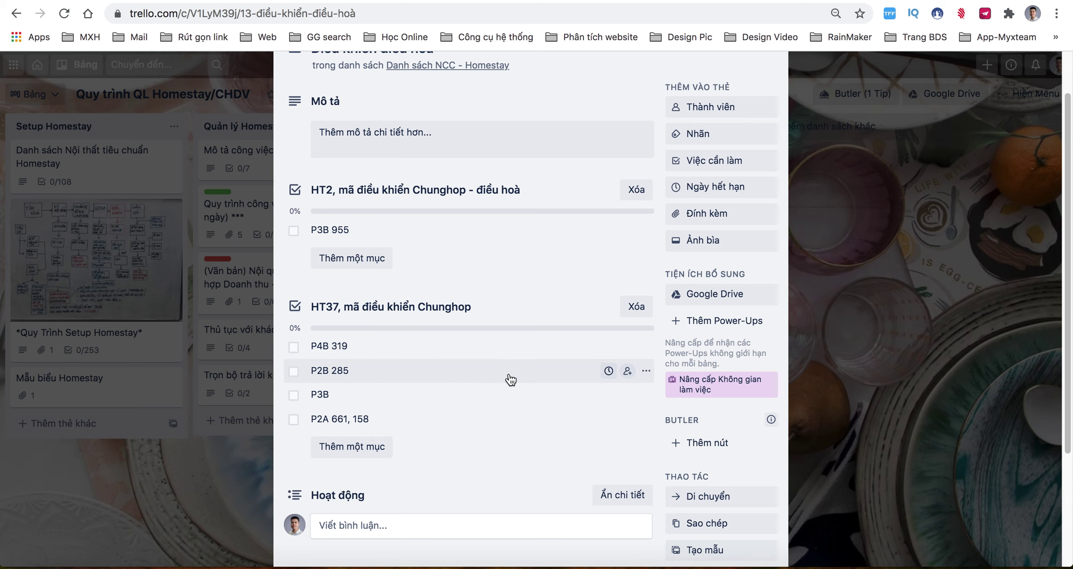
left_click(850, 405)
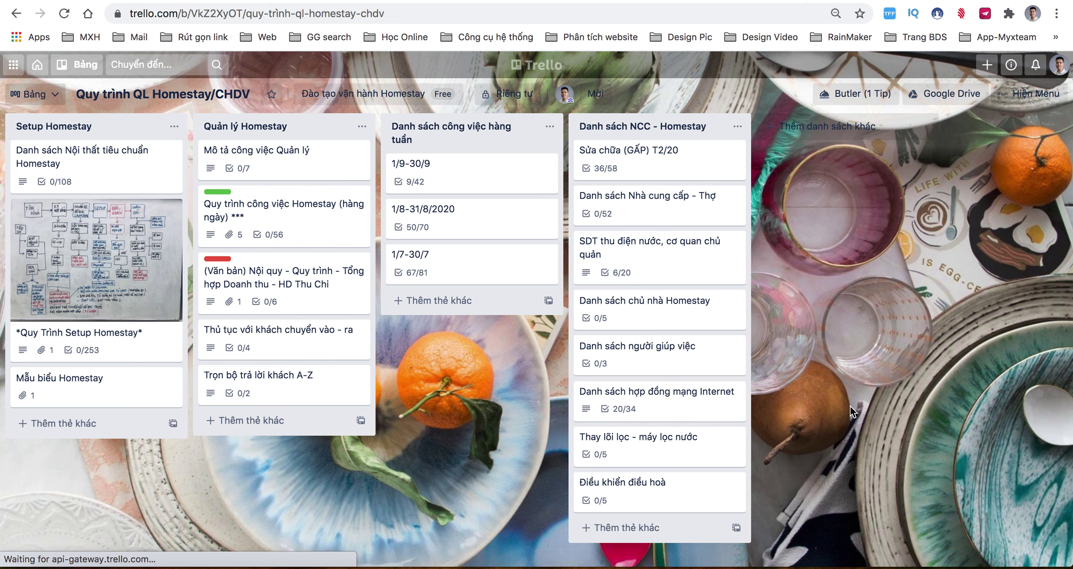